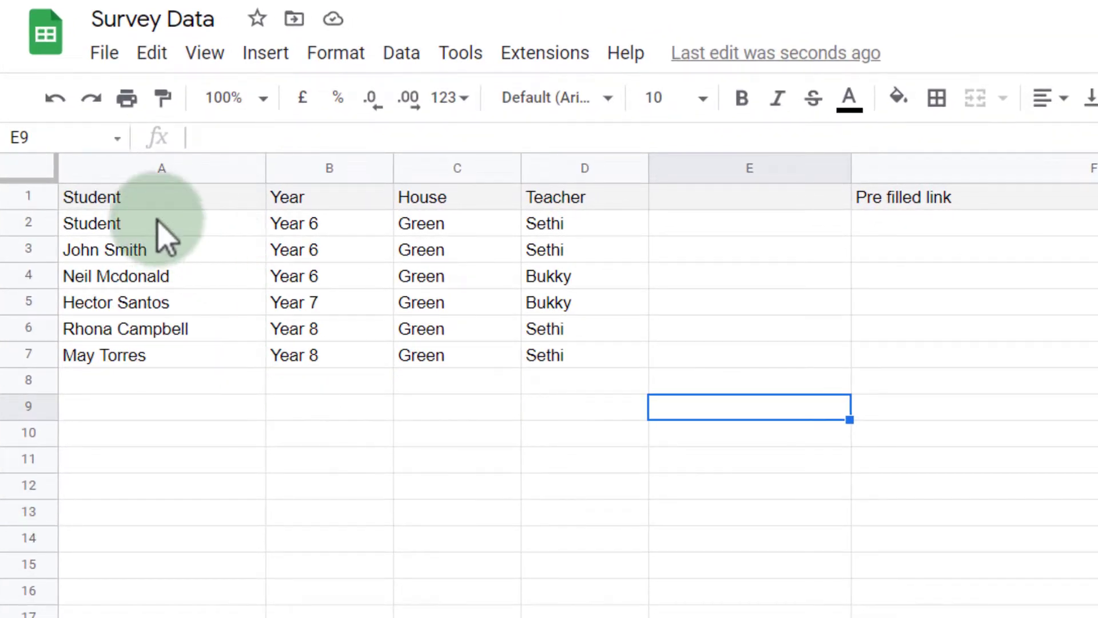
# Step: Review the student rows listed in column A of Survey Data
pyautogui.click(156, 225)
pyautogui.click(166, 252)
pyautogui.click(170, 278)
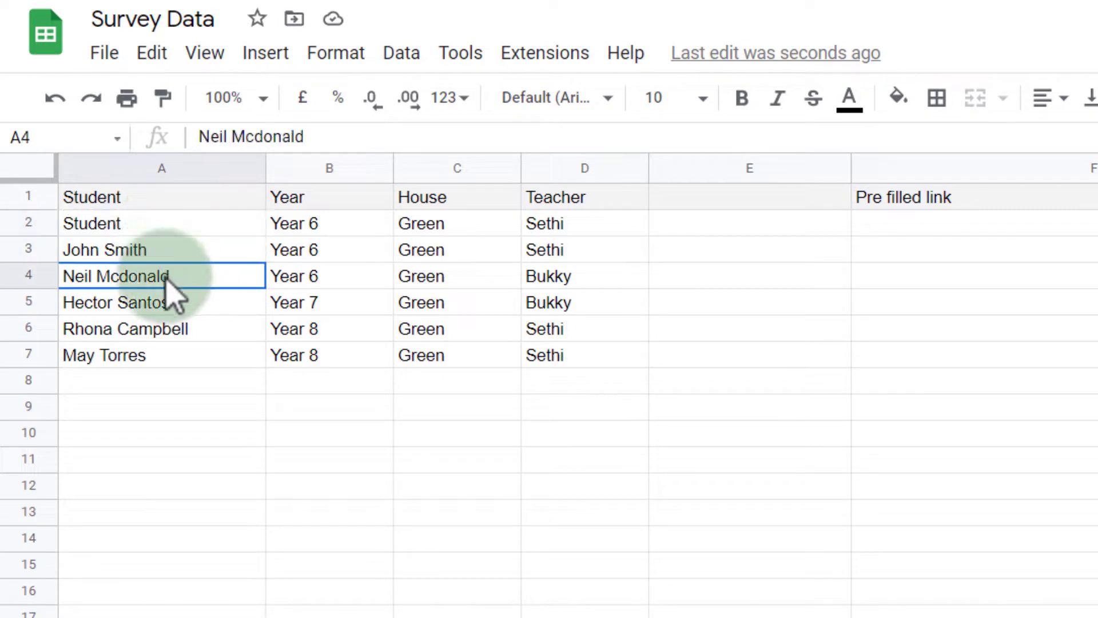
pyautogui.click(175, 304)
pyautogui.click(183, 342)
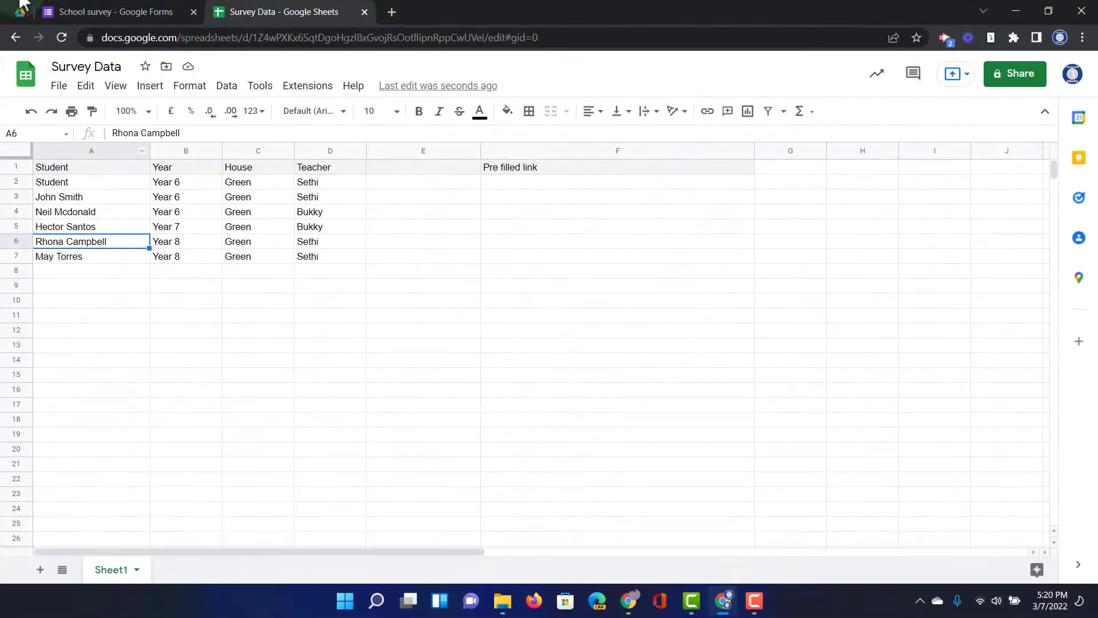
# Step: Switch to the School survey form editor and open its More options menu
pyautogui.click(569, 133)
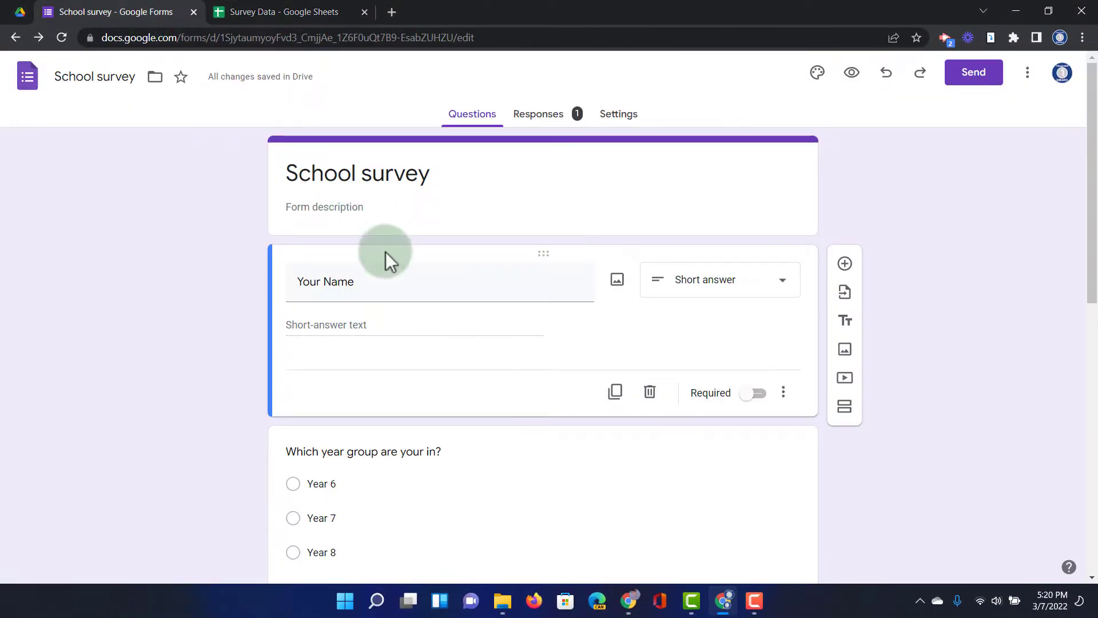
pyautogui.scroll(-5, 195, 359)
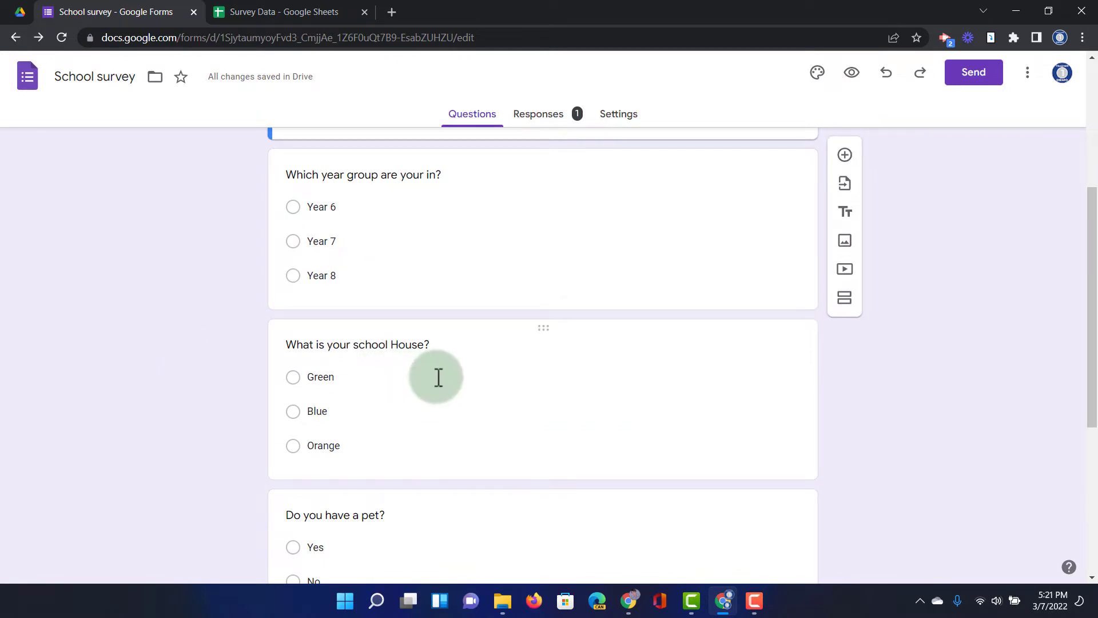
pyautogui.scroll(5, 438, 377)
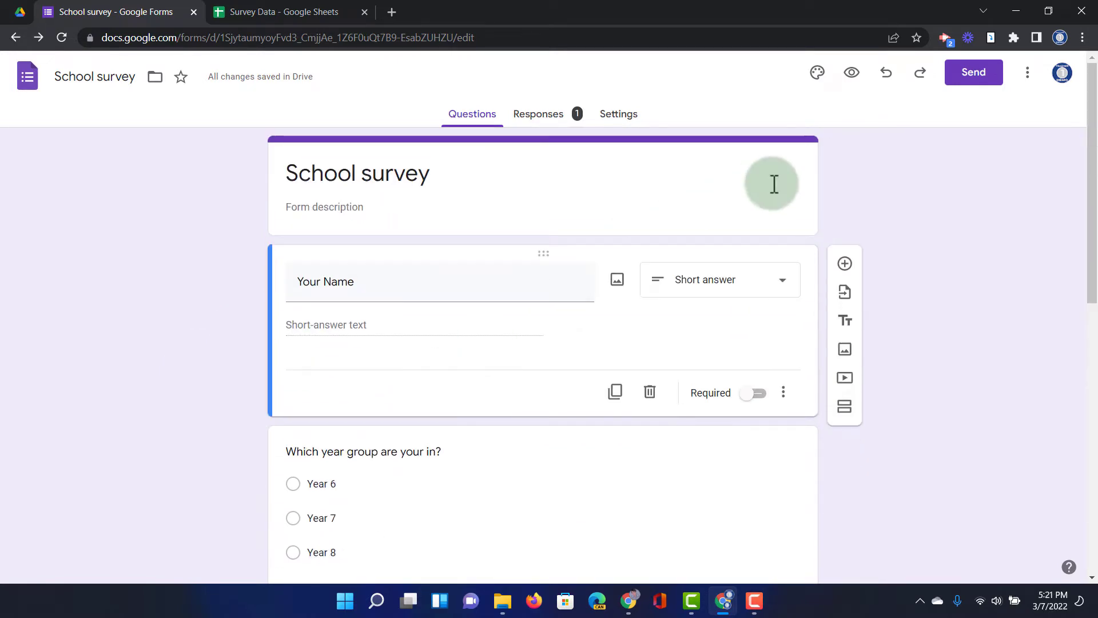
pyautogui.click(1028, 74)
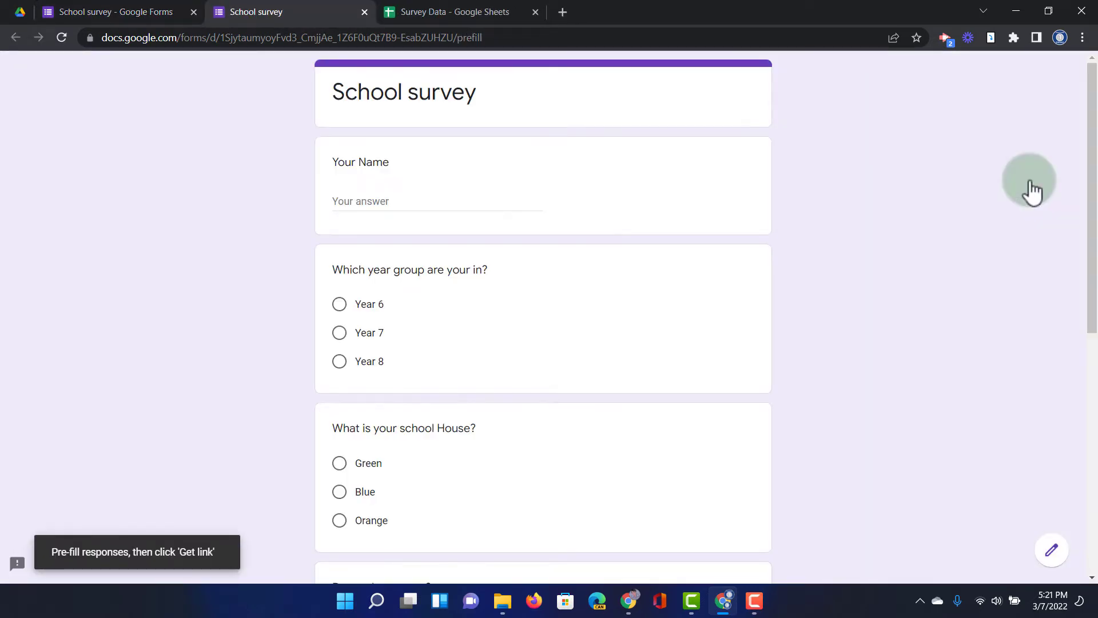
# Step: Pre-fill Your Name as 'Demo', year group Year 6 and house Green
pyautogui.click(504, 196)
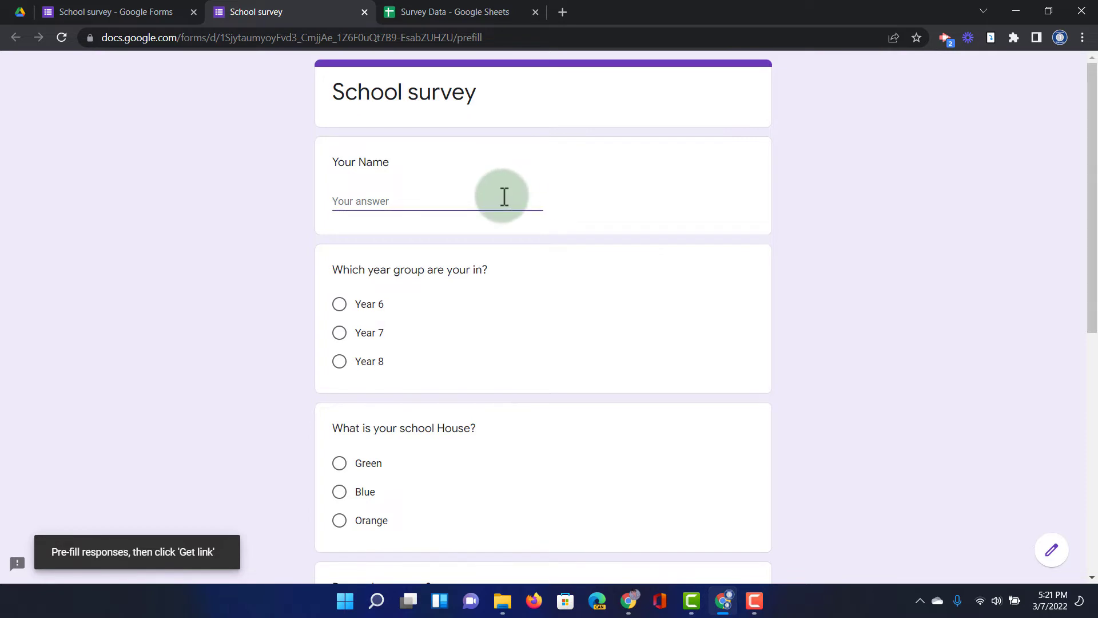
pyautogui.write('Demo')
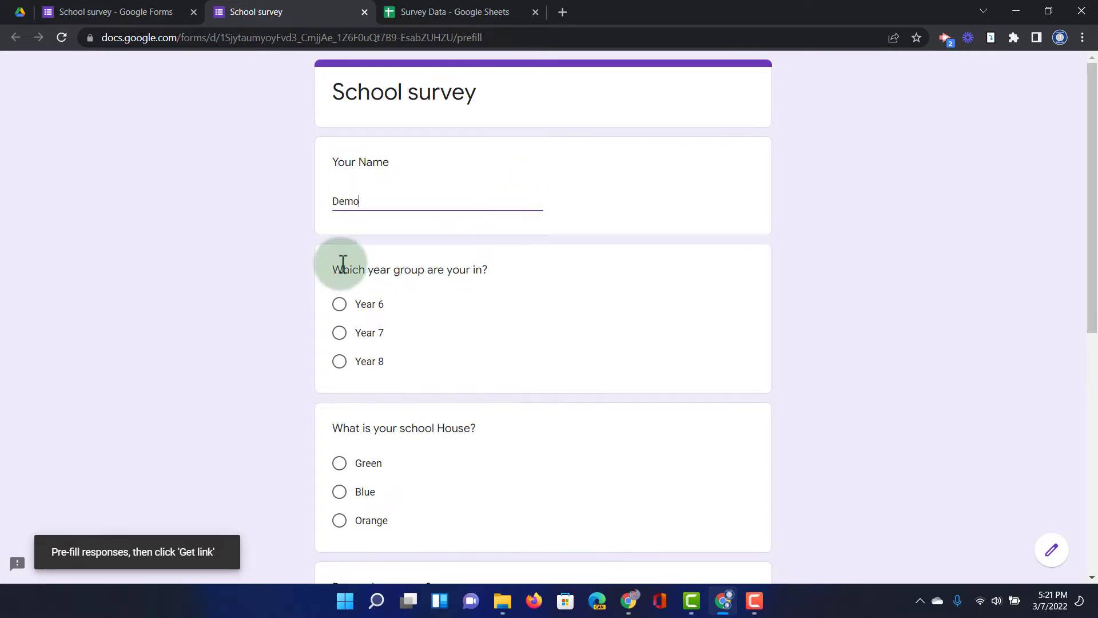
pyautogui.click(340, 304)
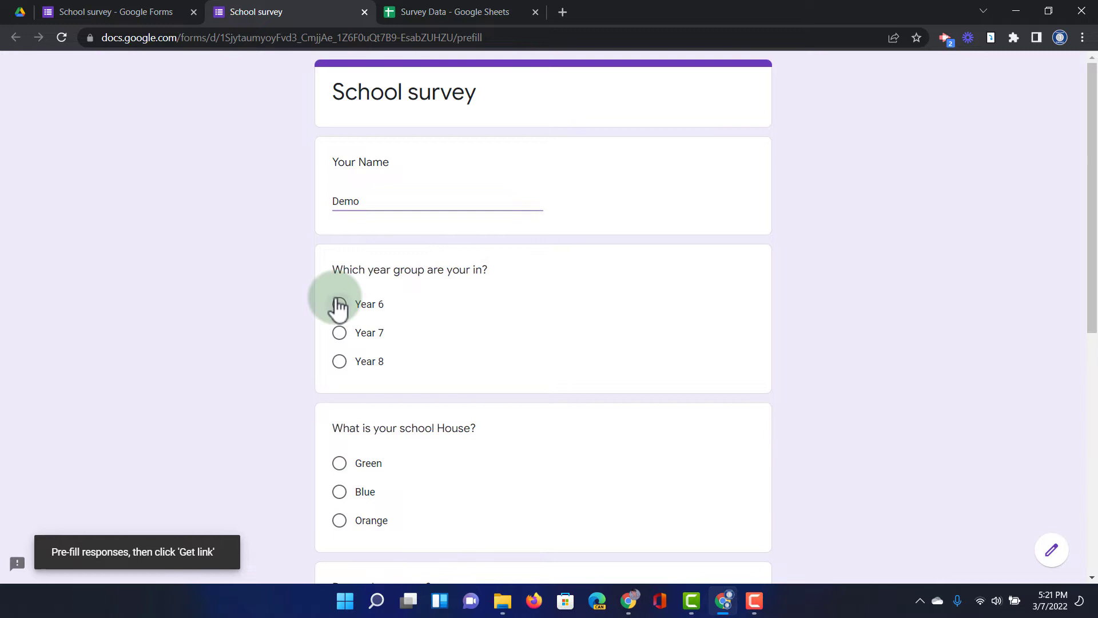
pyautogui.scroll(-4, 337, 303)
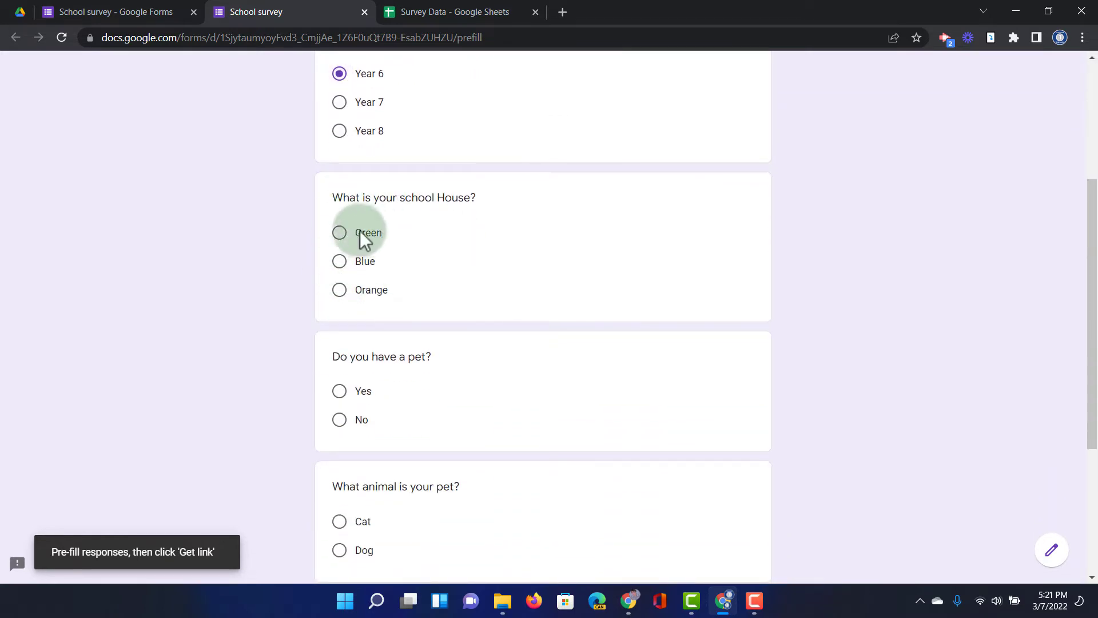
pyautogui.click(346, 235)
pyautogui.scroll(-3, 345, 234)
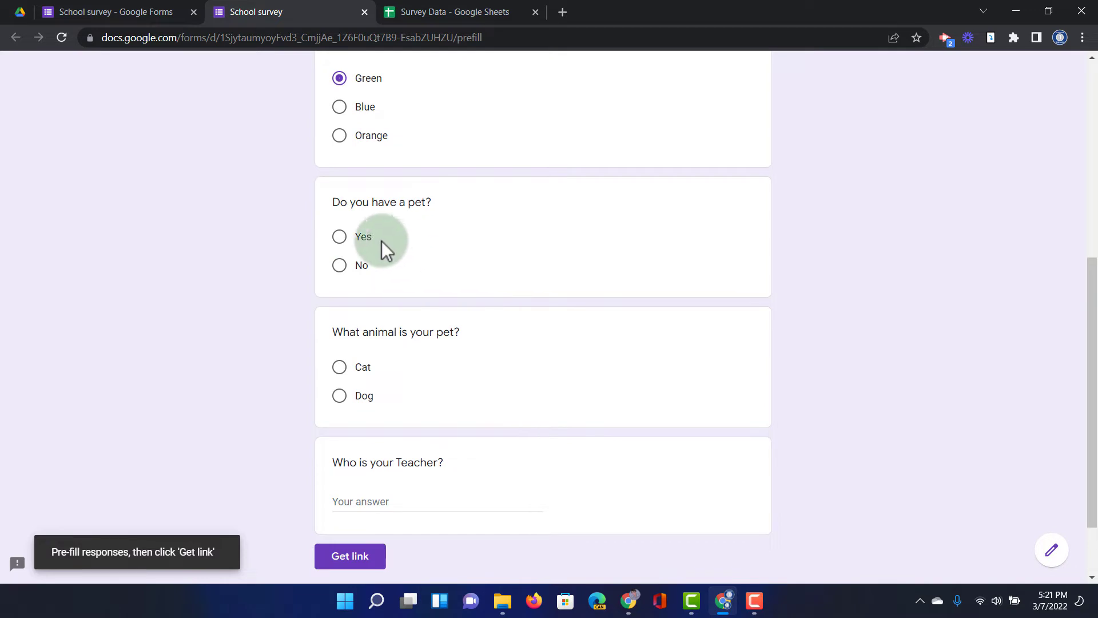
pyautogui.scroll(-2, 420, 380)
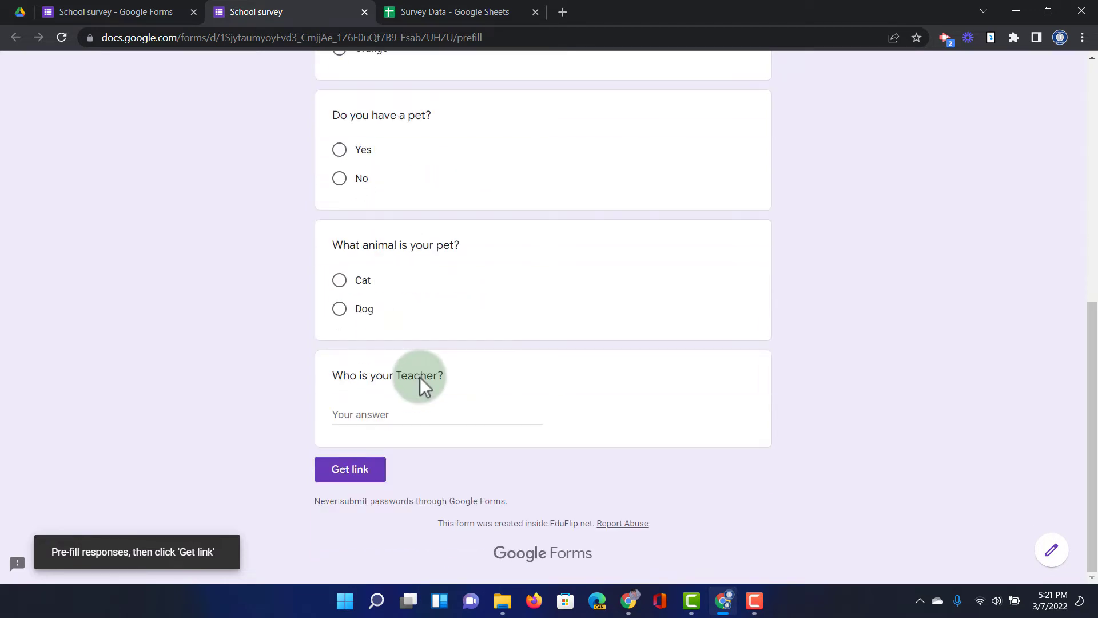
# Step: Enter a sample teacher name, generate the pre-filled link and copy it
pyautogui.click(395, 408)
pyautogui.write('Sethi')
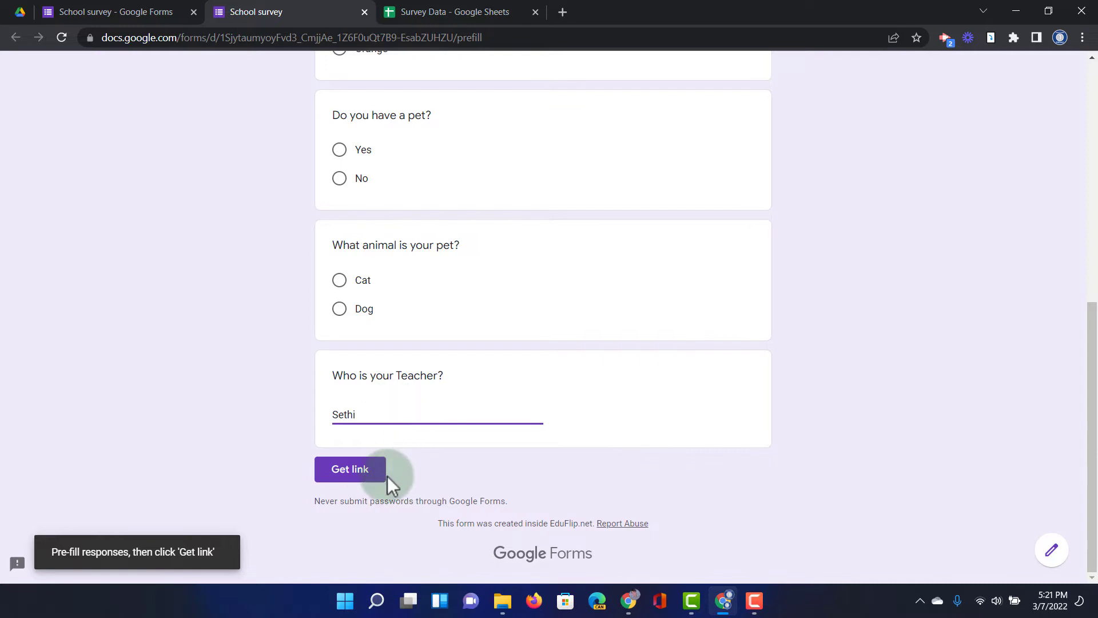
pyautogui.click(359, 475)
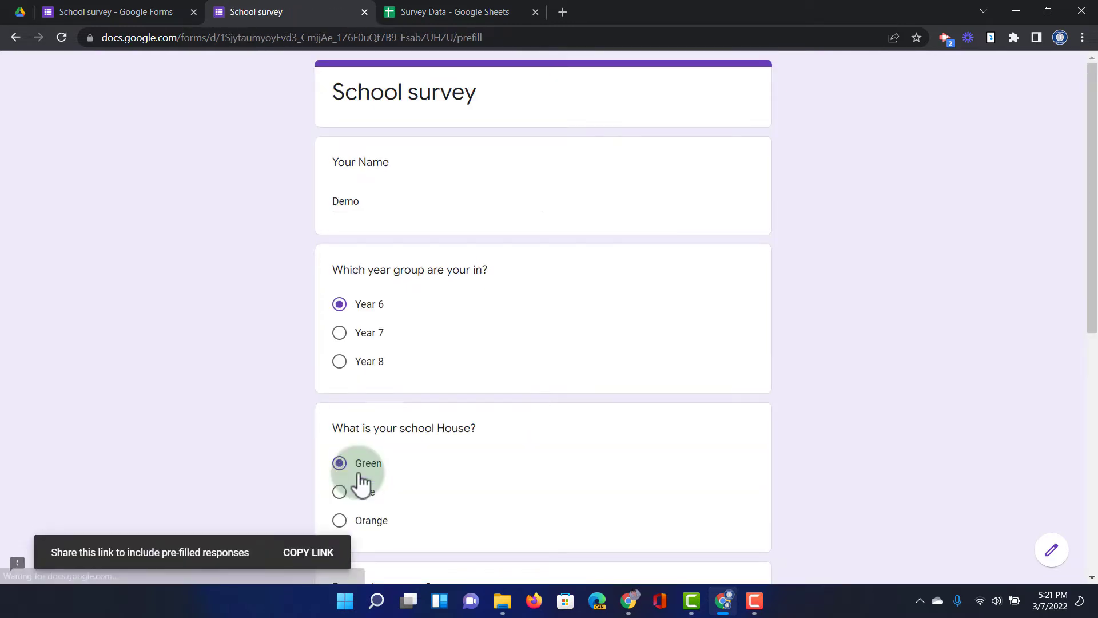
pyautogui.click(333, 553)
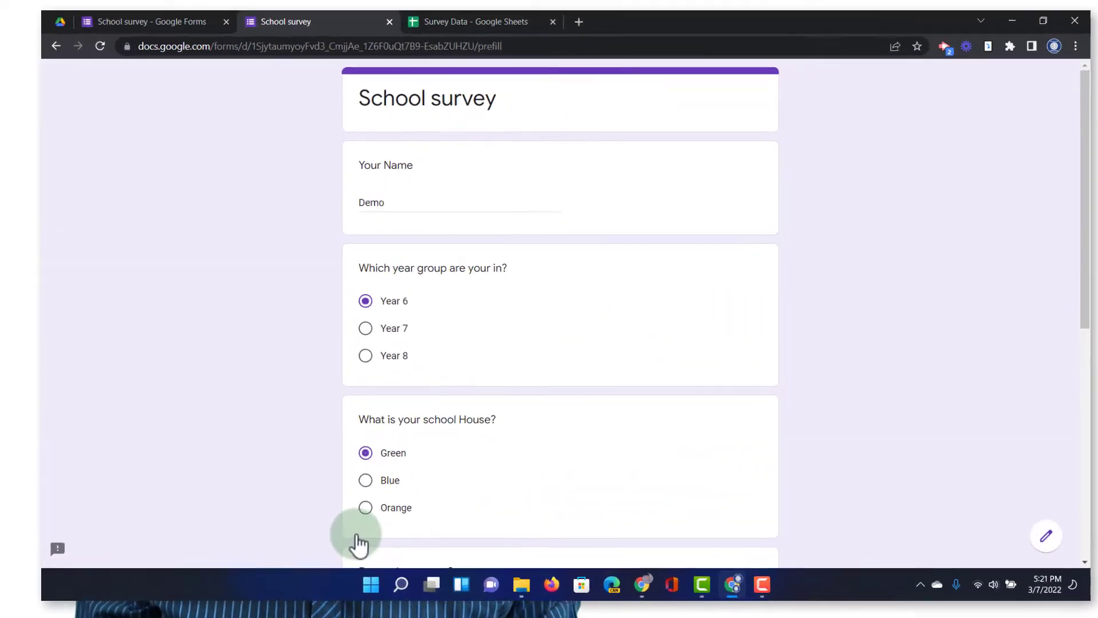
# Step: Enter =hyperlink("<pasted pre-filled URL>","Click here") in cell F2 of Survey Data
pyautogui.click(475, 20)
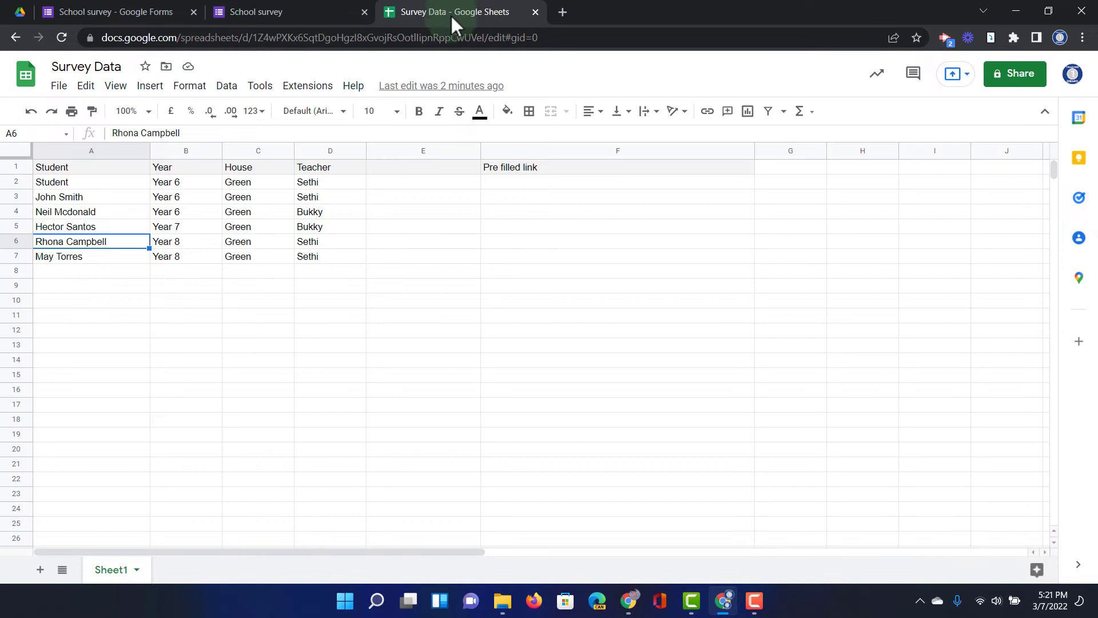
pyautogui.click(543, 185)
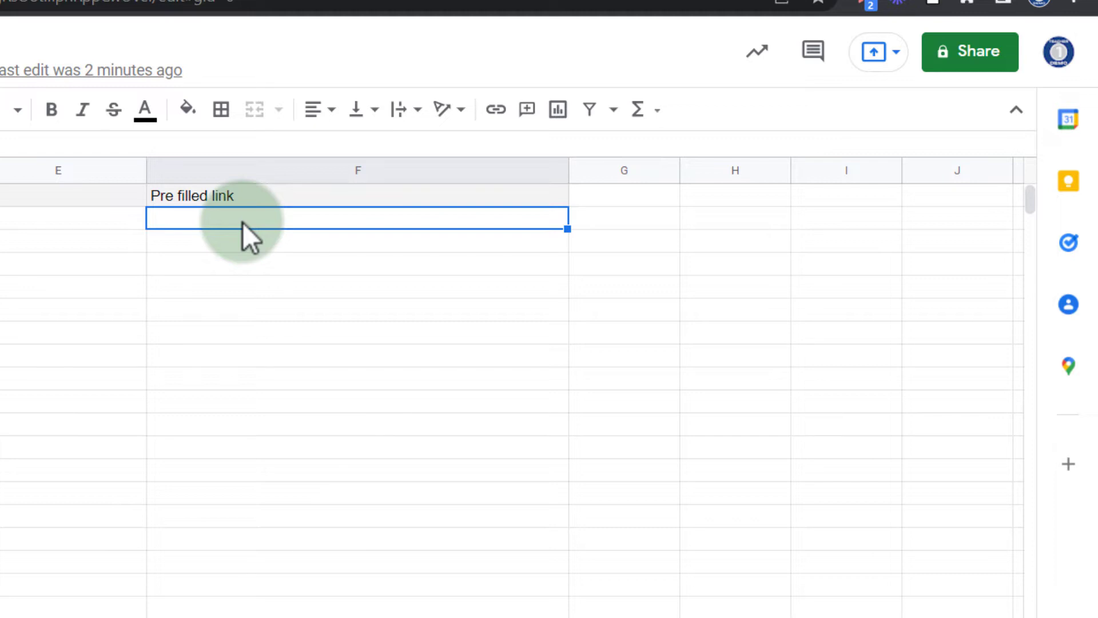
pyautogui.write('=hyperli')
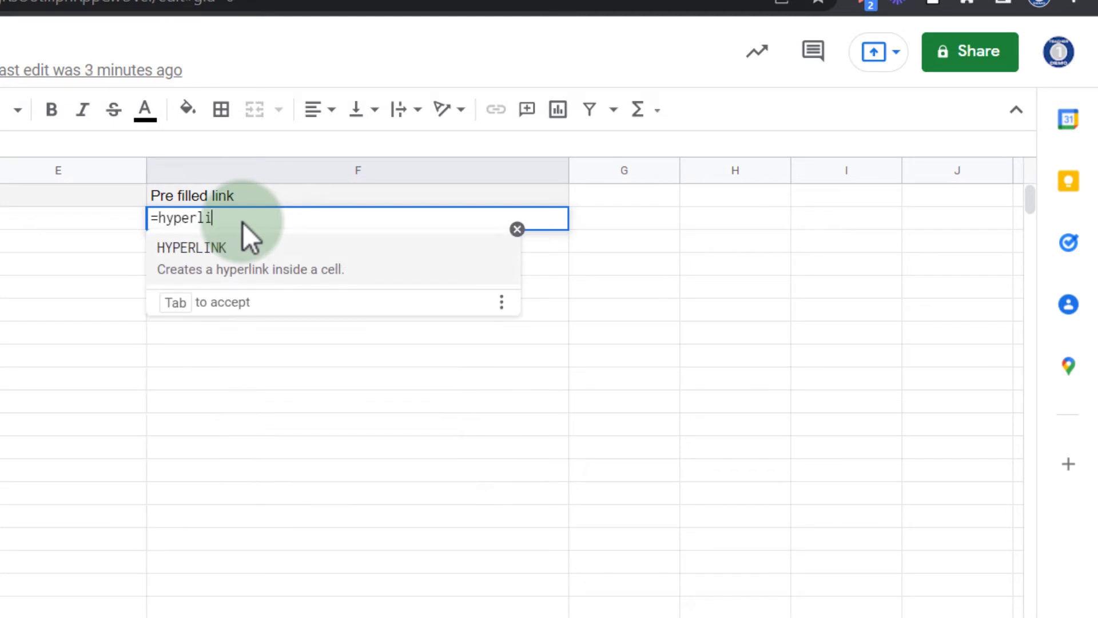
pyautogui.write('nk(')
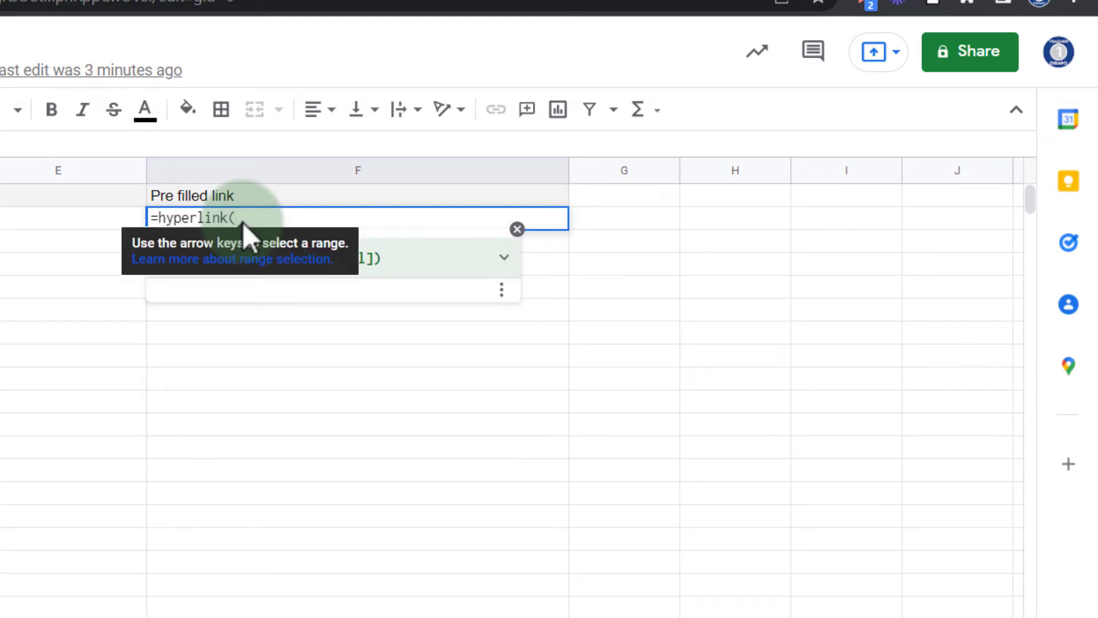
pyautogui.write('"')
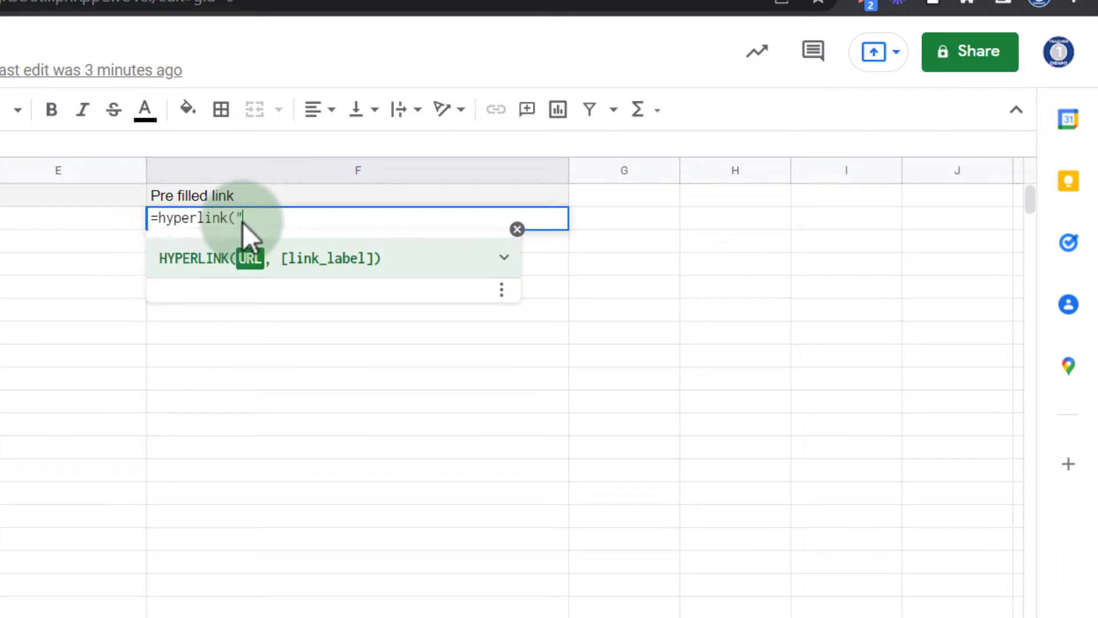
pyautogui.hotkey('ctrl', 'v')
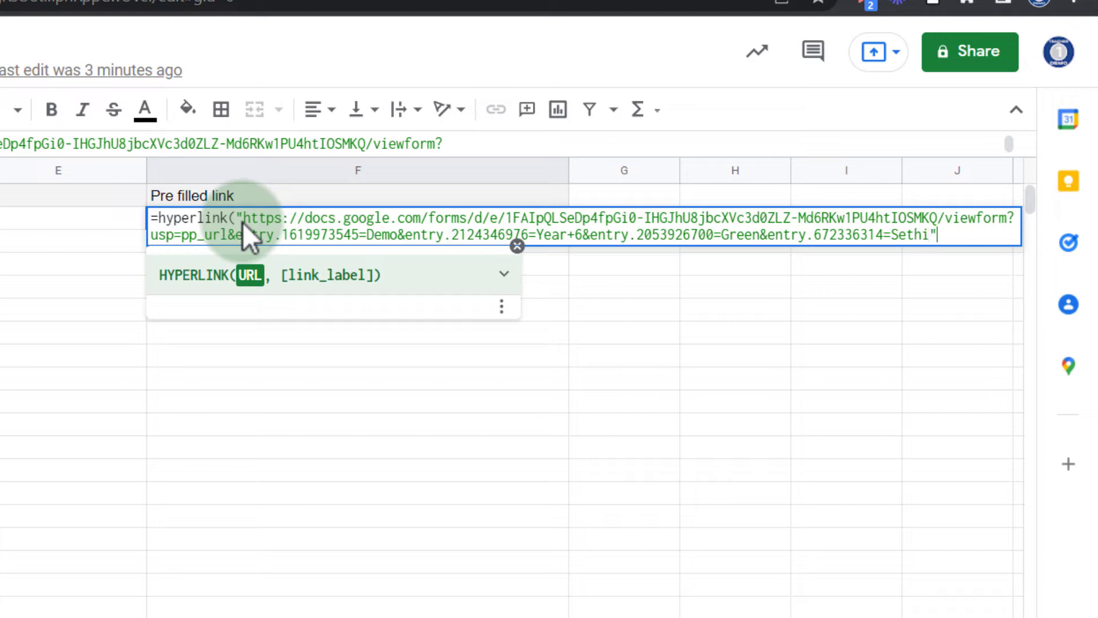
pyautogui.write('",')
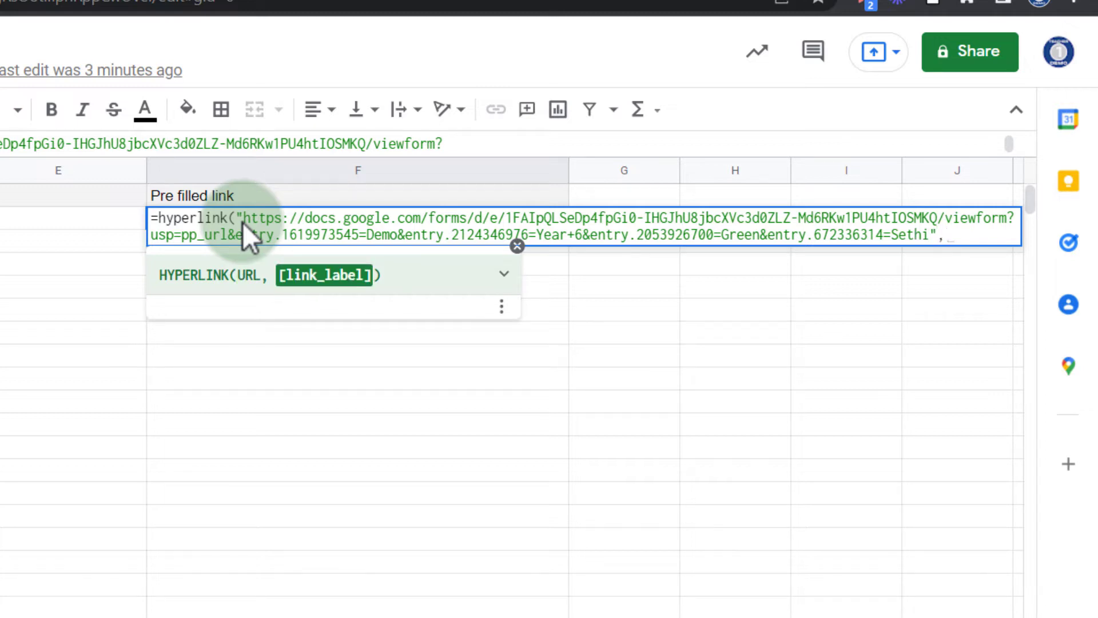
pyautogui.write('"Click here')
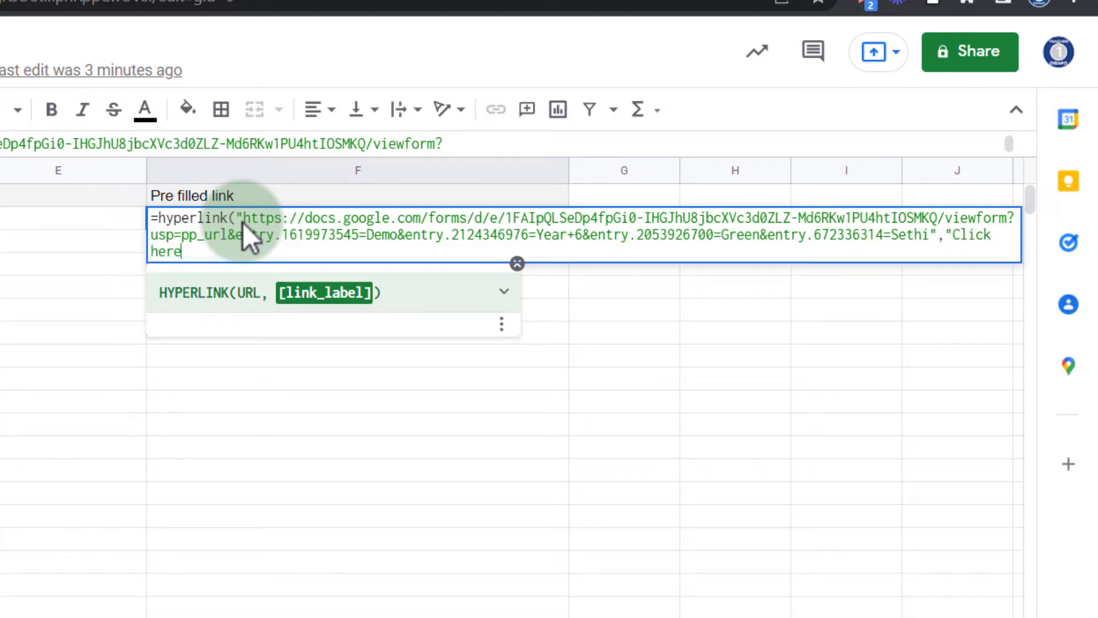
pyautogui.write('")')
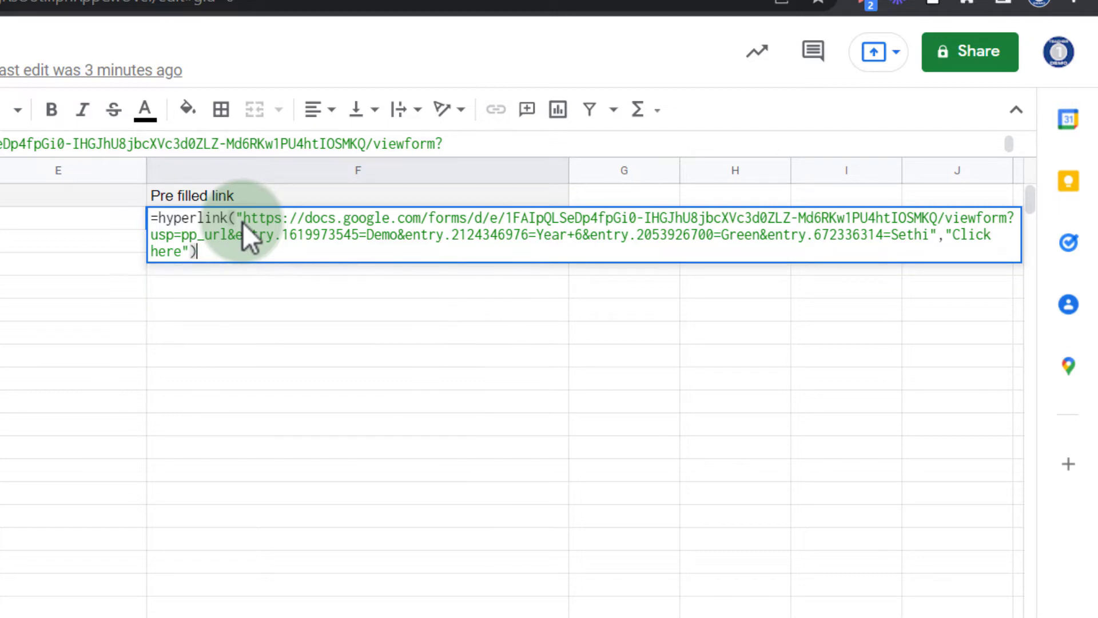
pyautogui.press('Return')
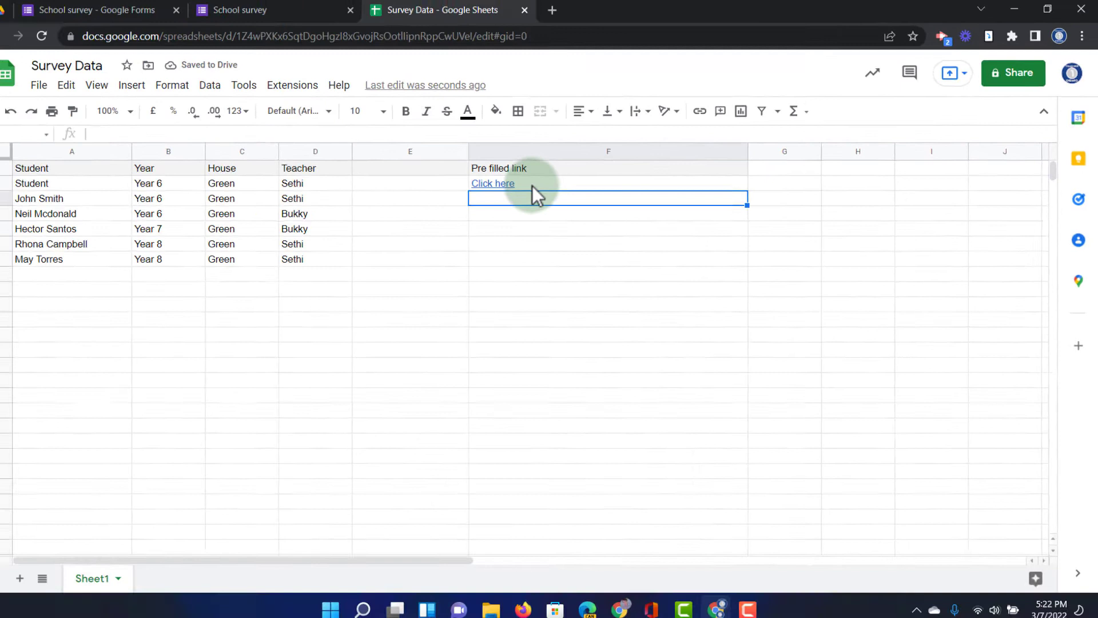
# Step: Select F2 and follow its Click here link to the pre-filled School survey
pyautogui.click(510, 183)
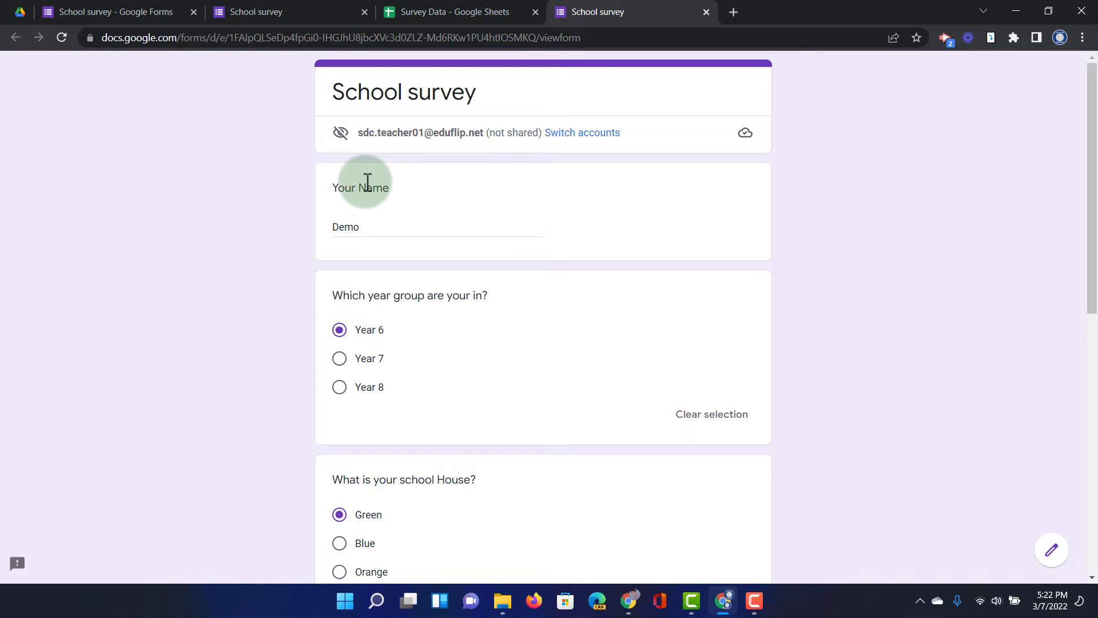
# Step: Return to Survey Data, enlarge the formula bar and reselect F2 to show its full formula
pyautogui.click(436, 8)
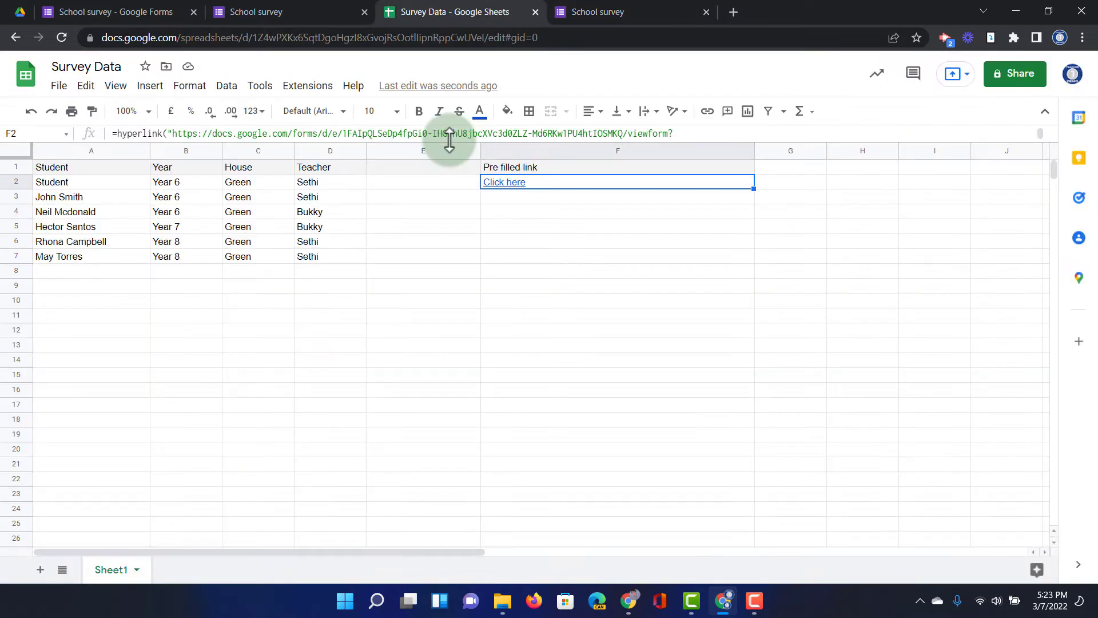
pyautogui.moveTo(449, 140); pyautogui.dragTo(451, 192)
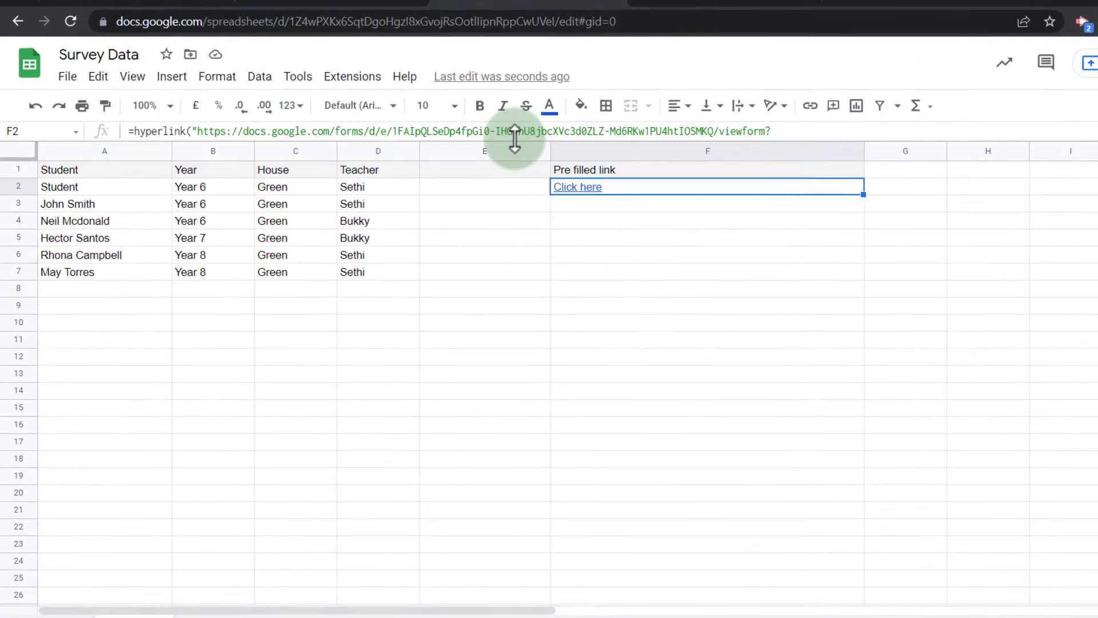
pyautogui.moveTo(695, 217); pyautogui.dragTo(697, 249)
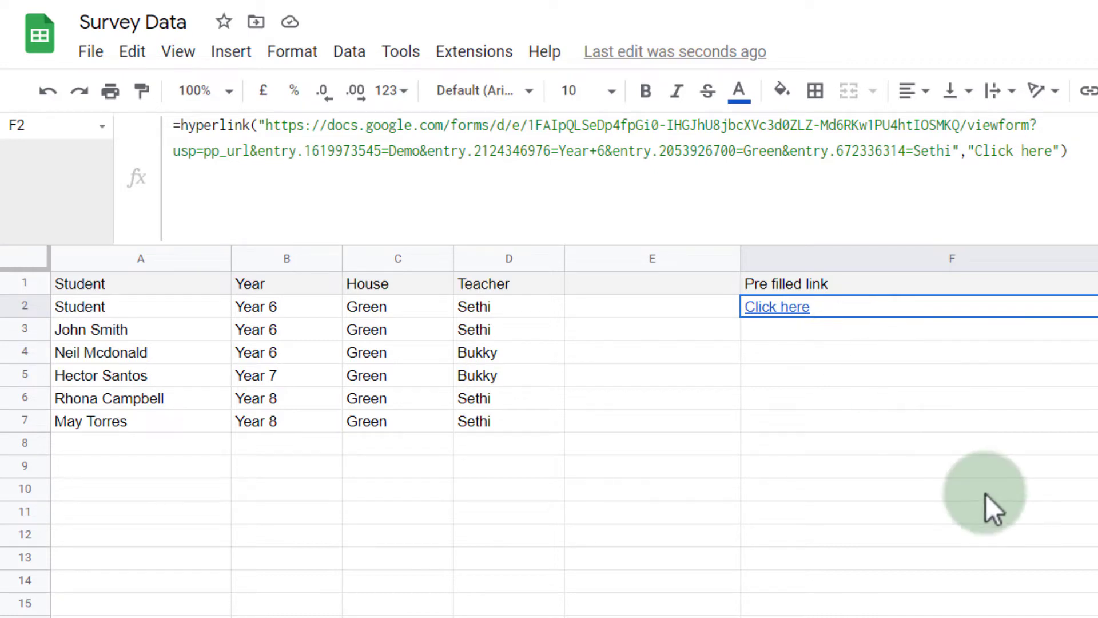
pyautogui.click(811, 334)
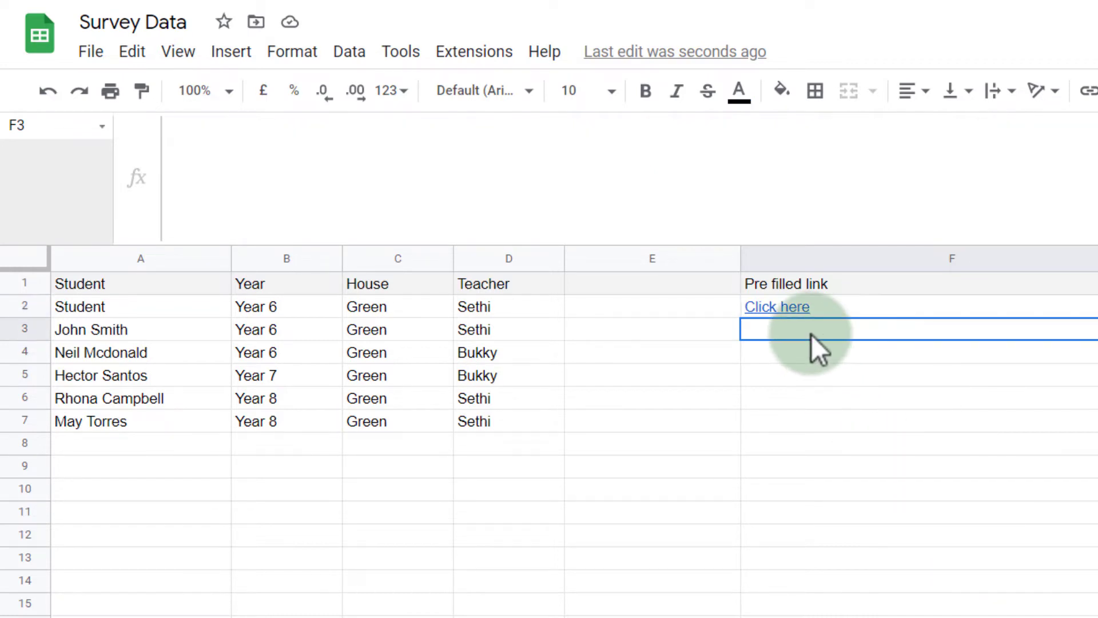
pyautogui.press('Up')
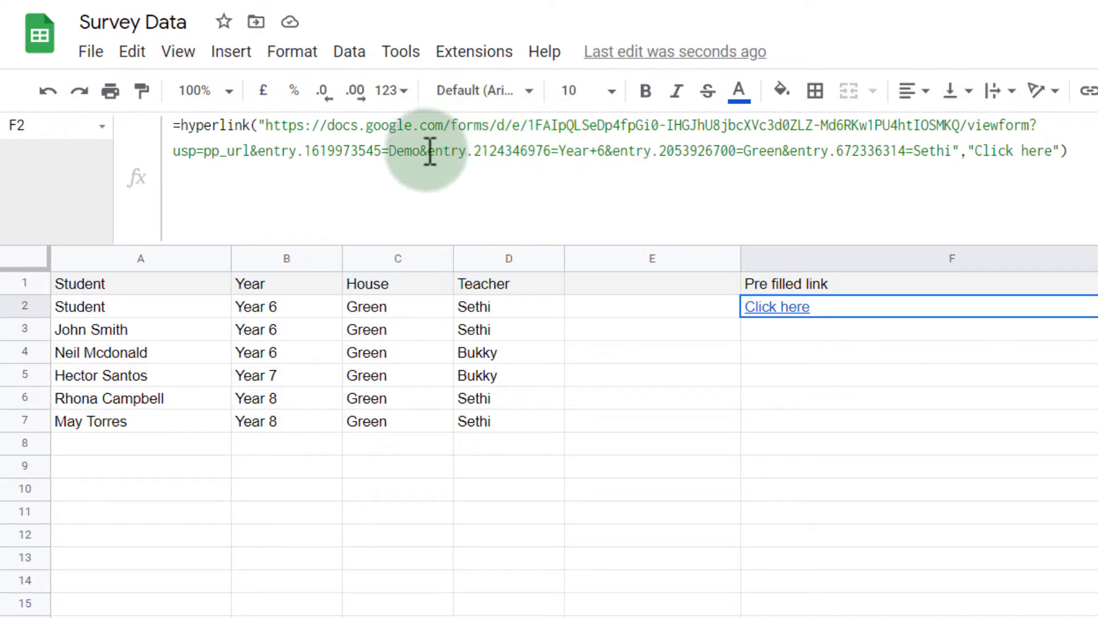
# Step: Highlight the fixed values Demo, Year+6 and Green inside F2's URL
pyautogui.click(395, 152)
pyautogui.moveTo(395, 152); pyautogui.dragTo(424, 152)
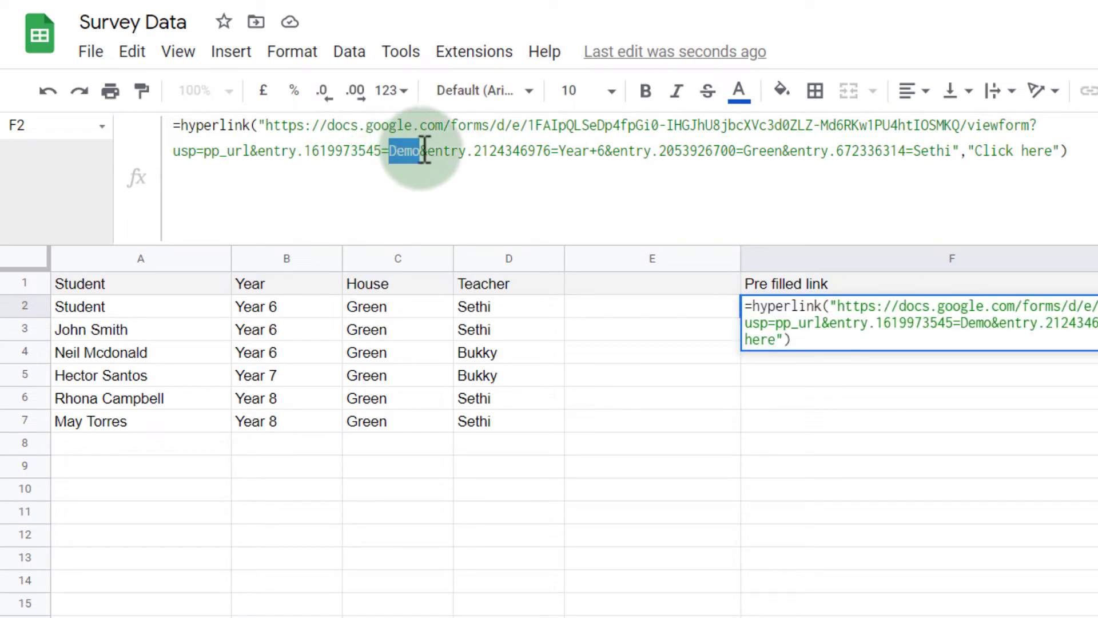
pyautogui.click(559, 152)
pyautogui.moveTo(575, 153); pyautogui.dragTo(608, 154)
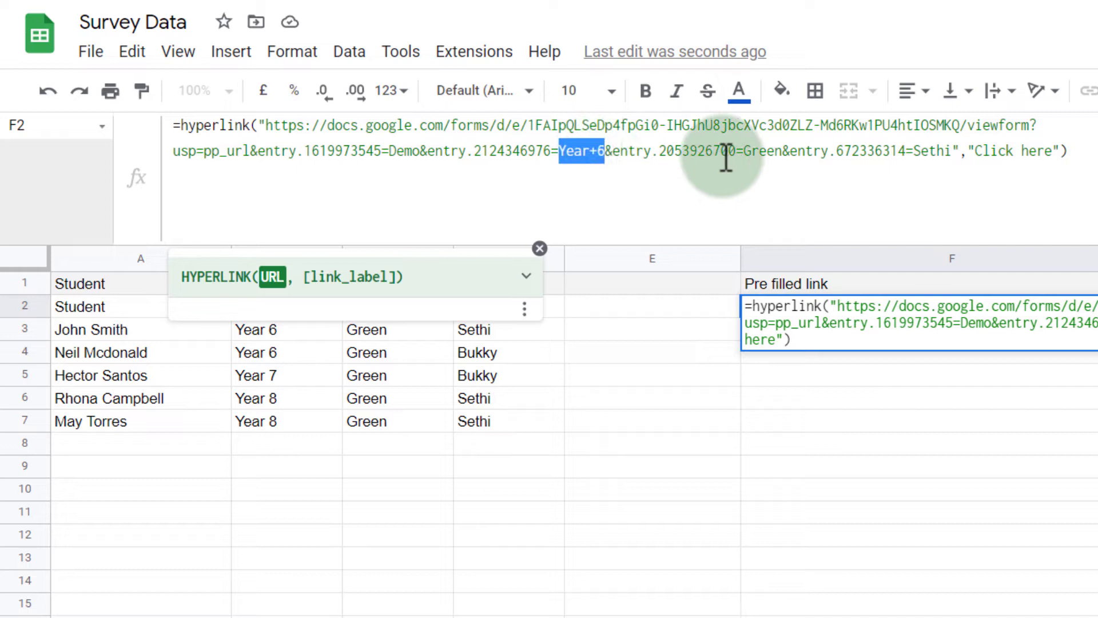
pyautogui.moveTo(745, 153); pyautogui.dragTo(800, 156)
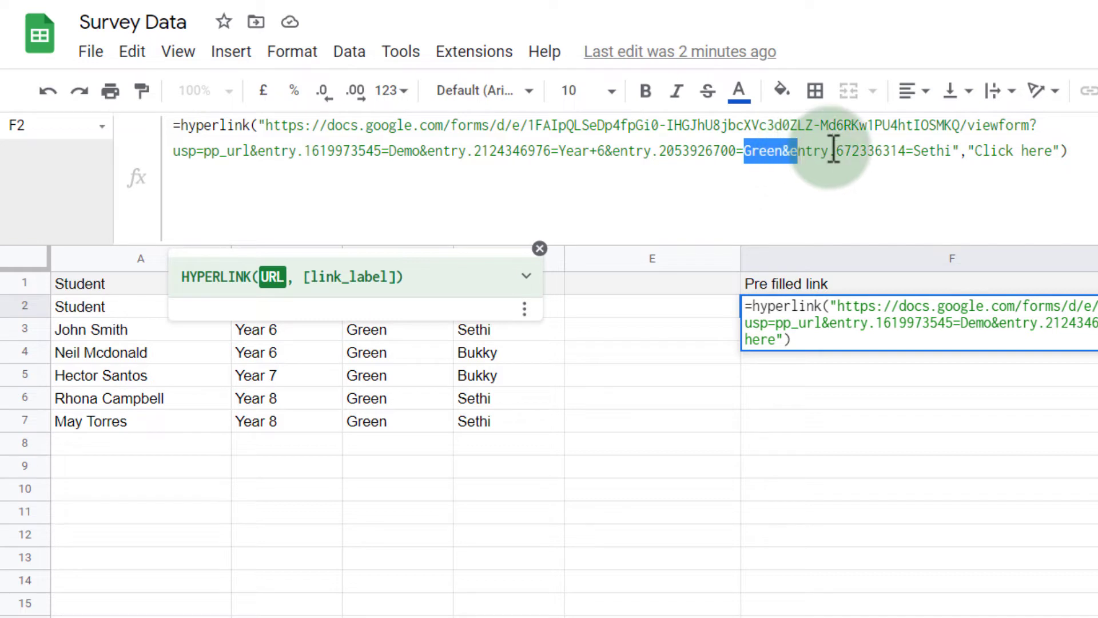
# Step: Replace Demo with "&A2&" and Year+6 with "&B2&" in F2's formula
pyautogui.moveTo(389, 151); pyautogui.dragTo(421, 152)
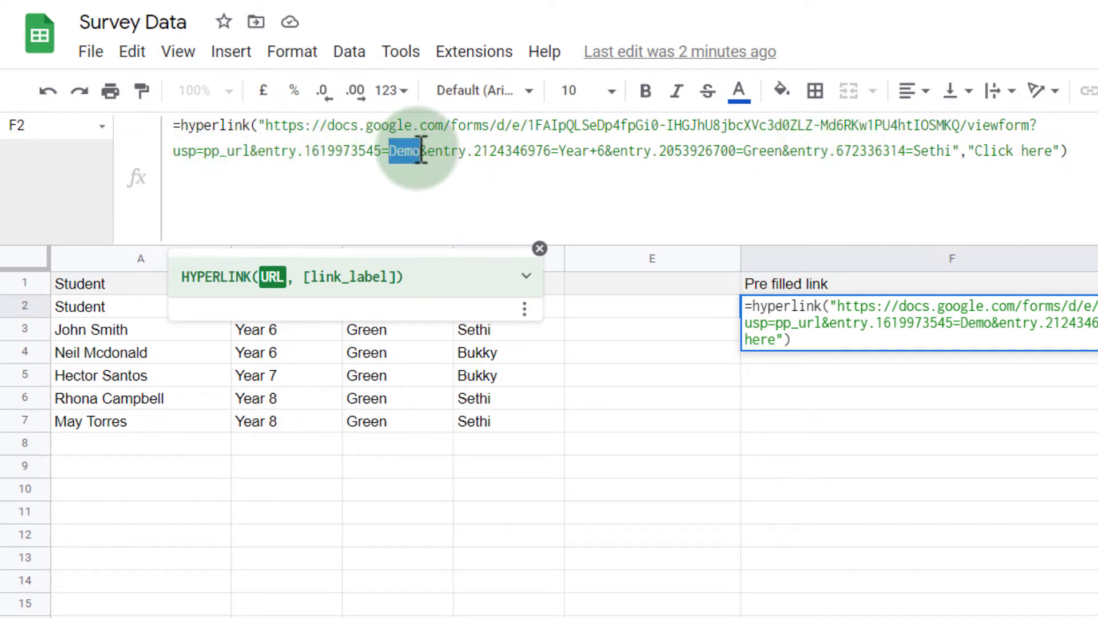
pyautogui.write('""')
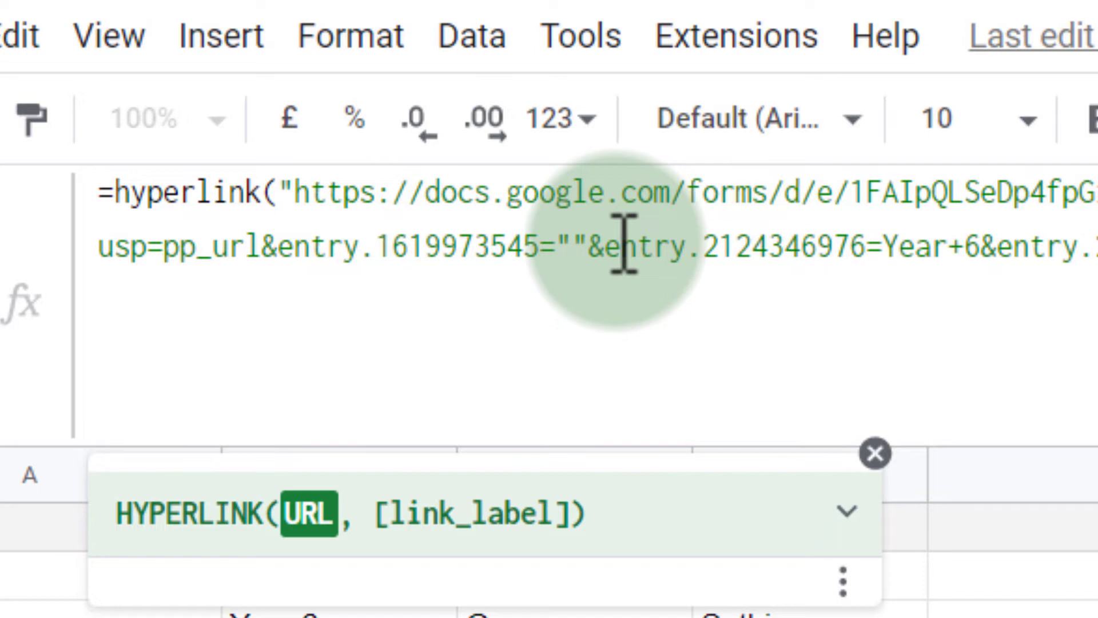
pyautogui.write('&&')
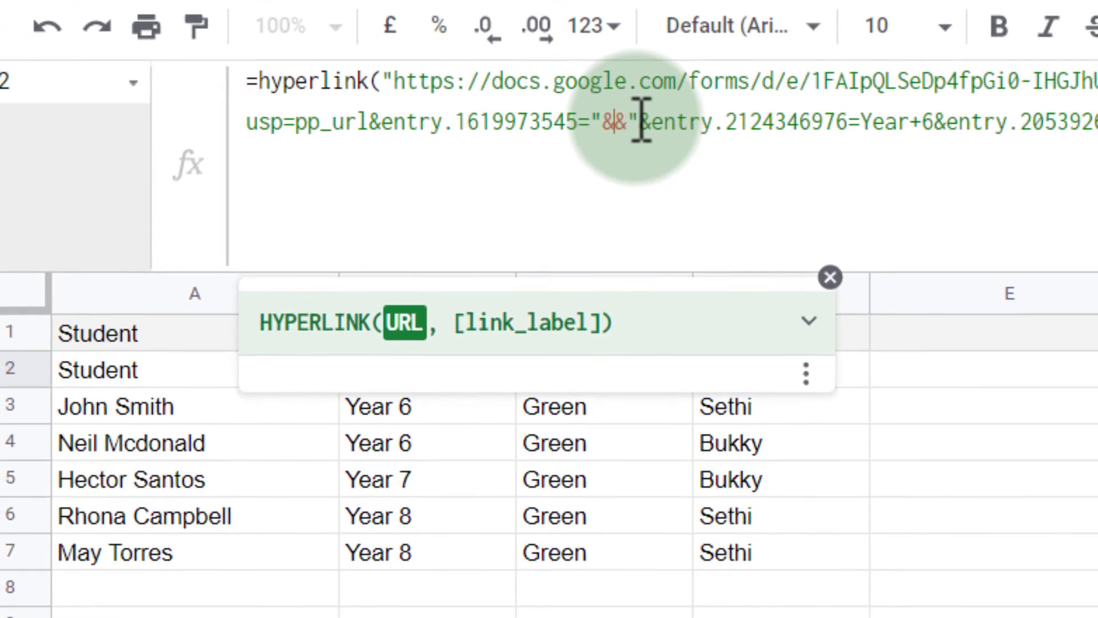
pyautogui.click(163, 366)
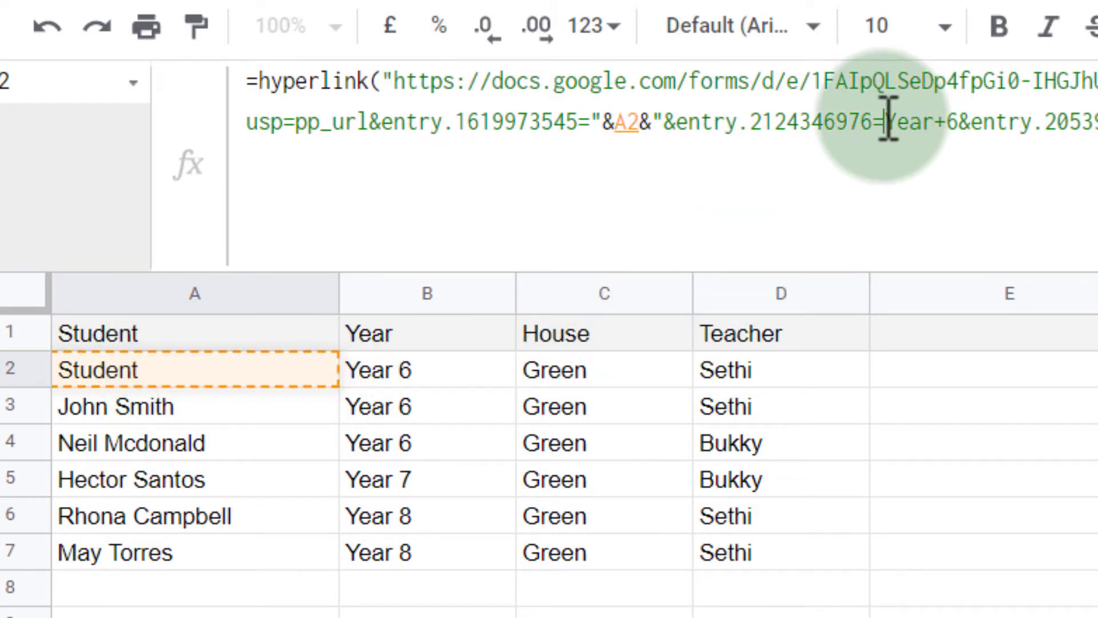
pyautogui.moveTo(887, 121); pyautogui.dragTo(966, 121)
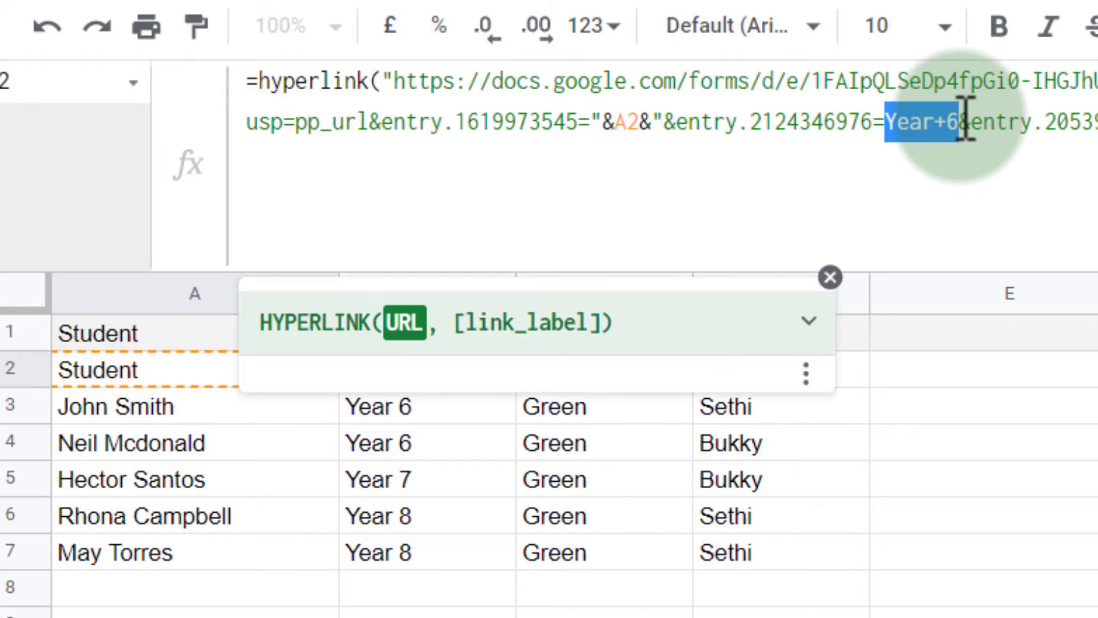
pyautogui.write('""')
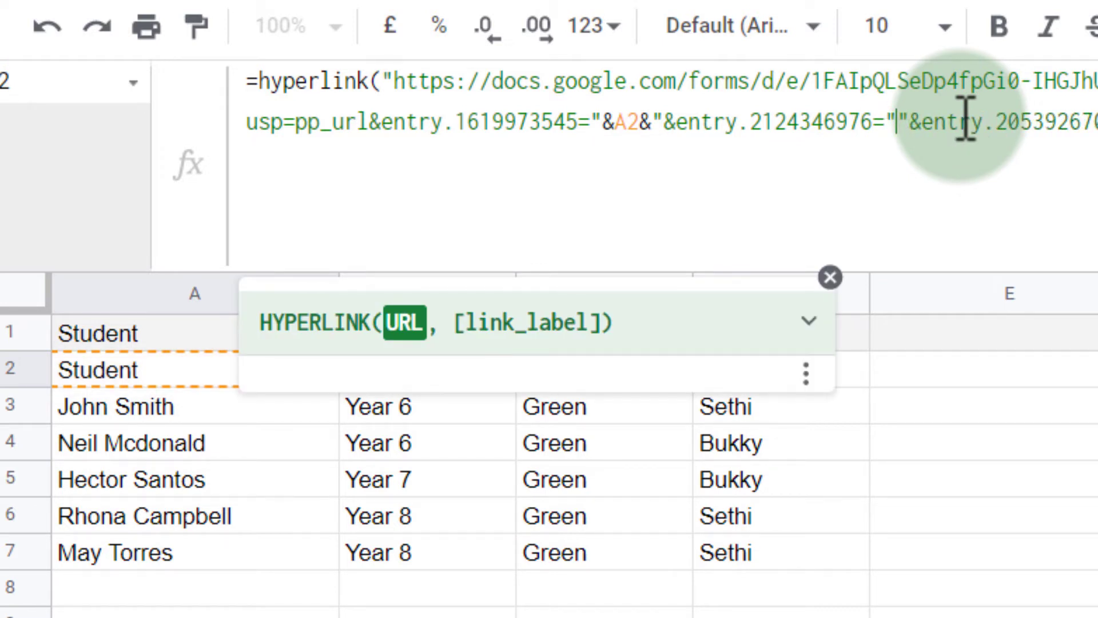
pyautogui.write('&&')
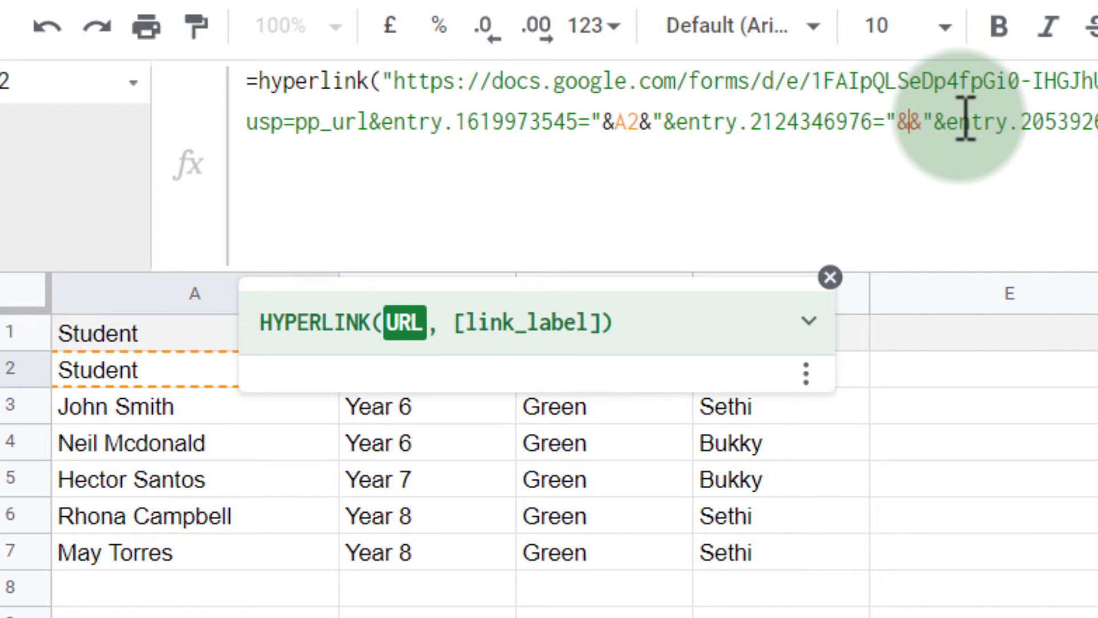
pyautogui.write('B2')
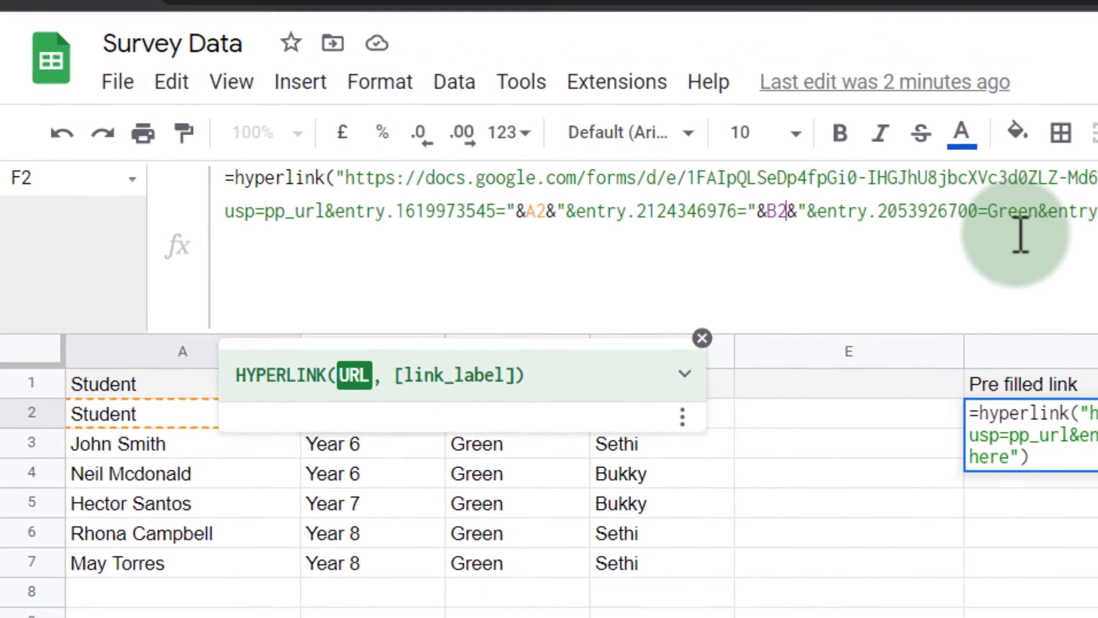
# Step: Replace Green with "&C2&" and the fixed teacher name with "&D2&", then commit F2
pyautogui.doubleClick(1016, 215)
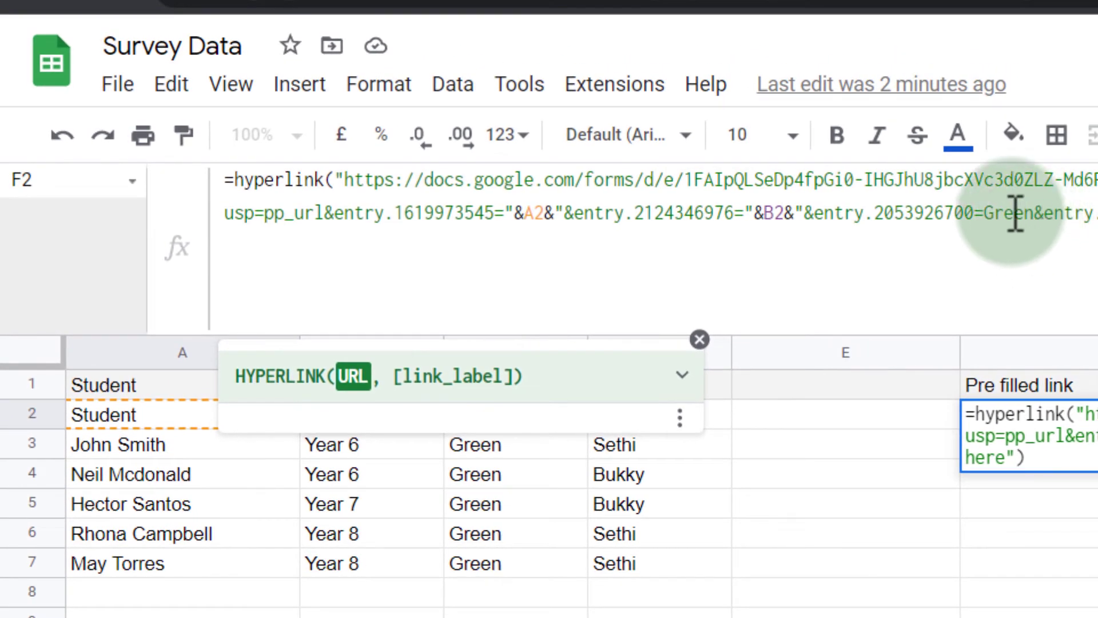
pyautogui.write('"&C2&"')
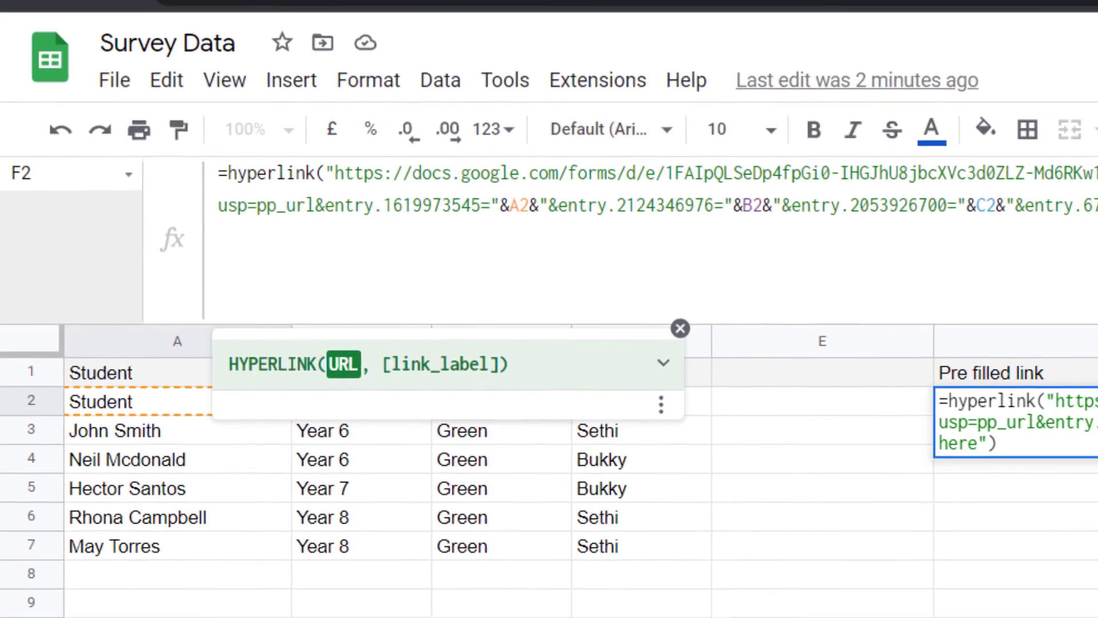
pyautogui.doubleClick(1095, 213)
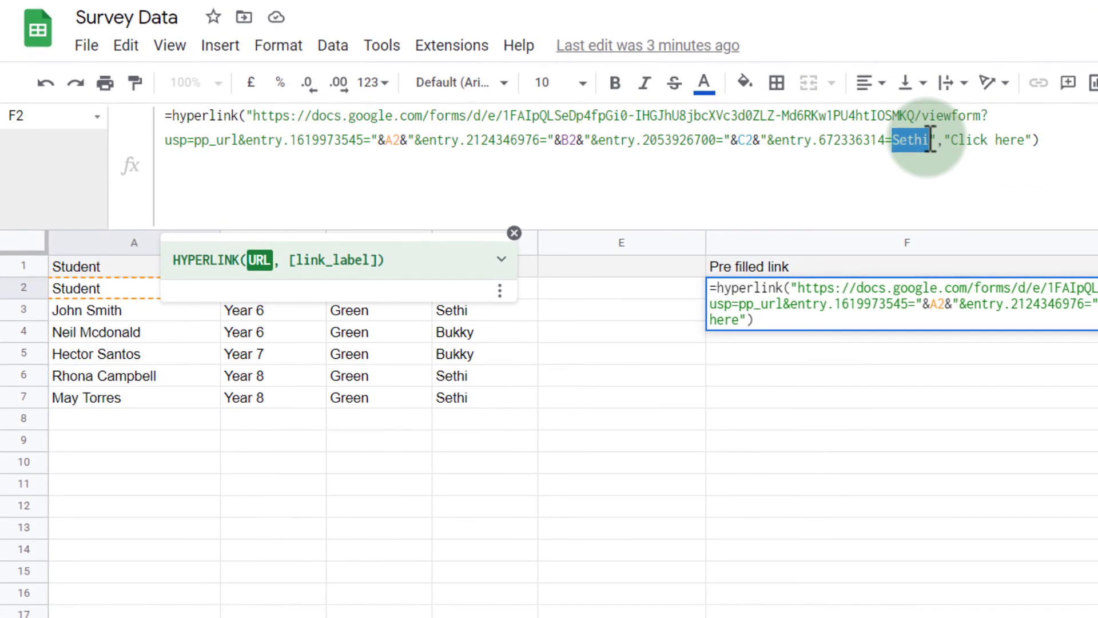
pyautogui.write('""')
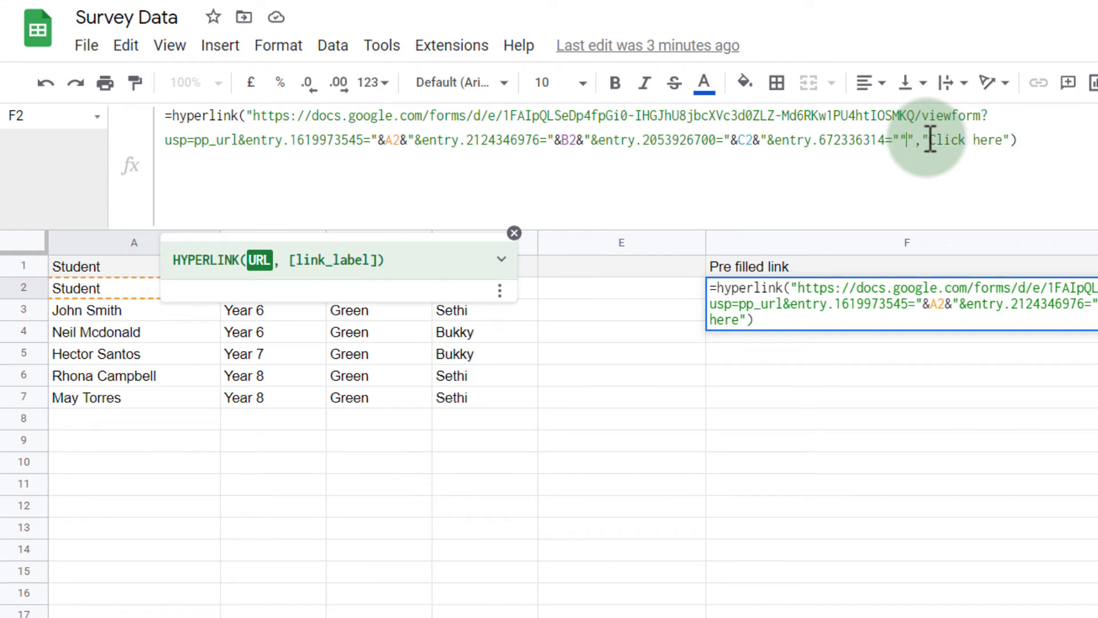
pyautogui.press('BackSpace')
pyautogui.write('&&')
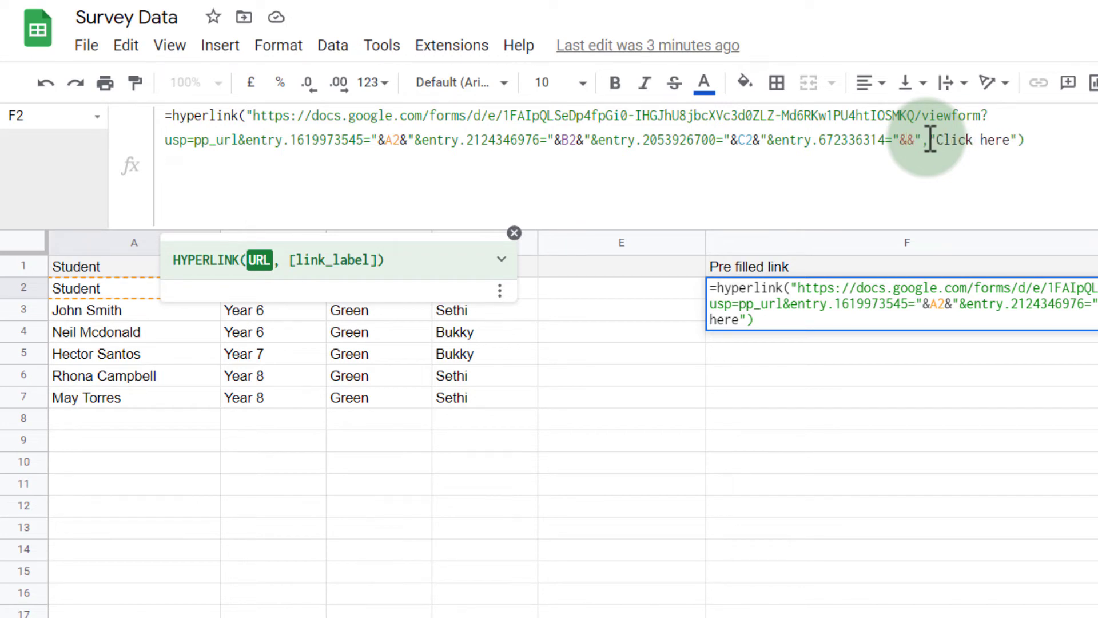
pyautogui.write('D2')
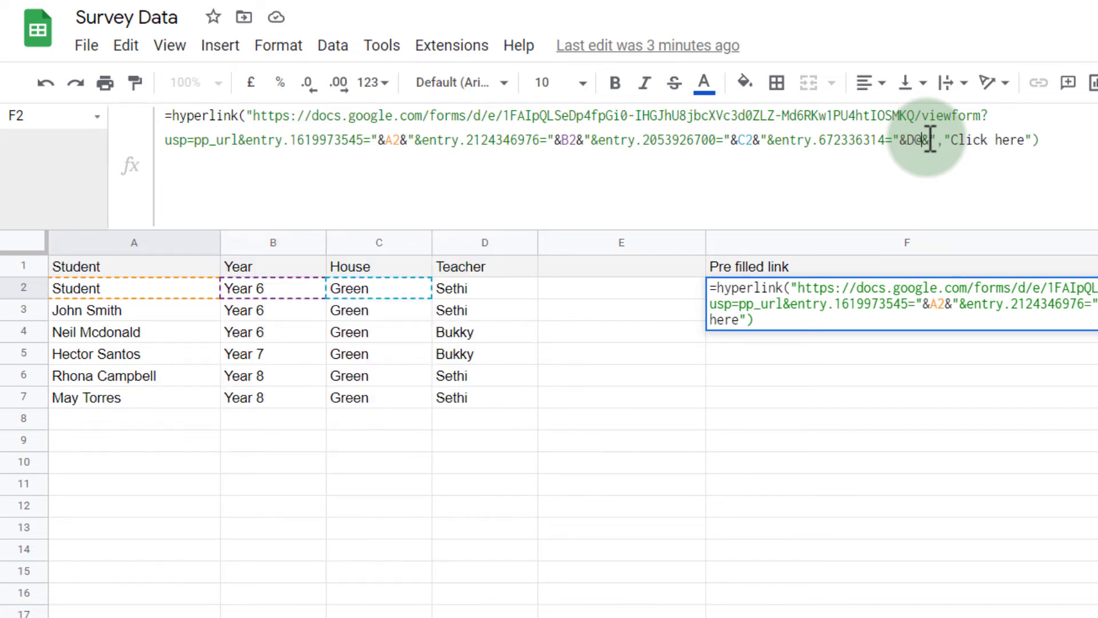
pyautogui.write('"')
pyautogui.click(814, 292)
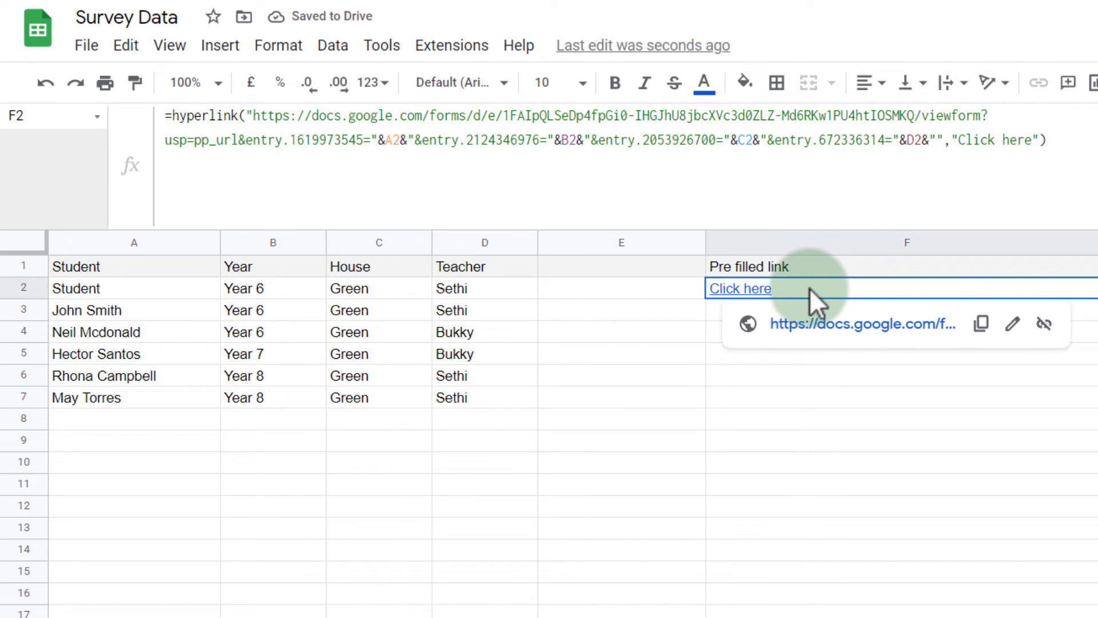
# Step: Open F2's link and scroll the form to check name, year, house and teacher are pre-filled
pyautogui.click(815, 325)
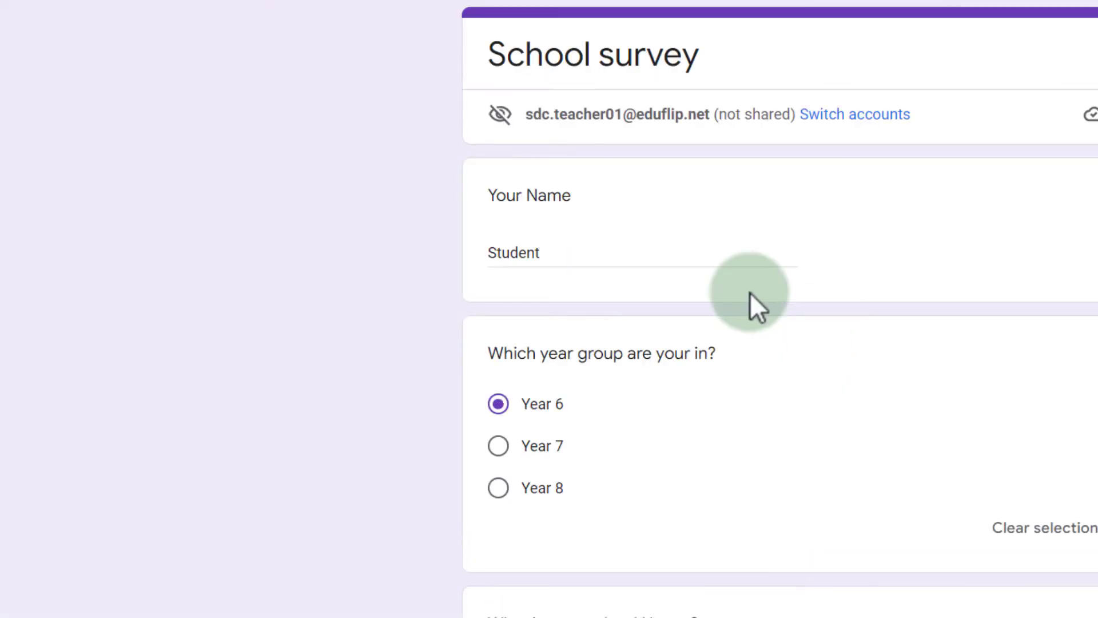
pyautogui.scroll(-10, 654, 264)
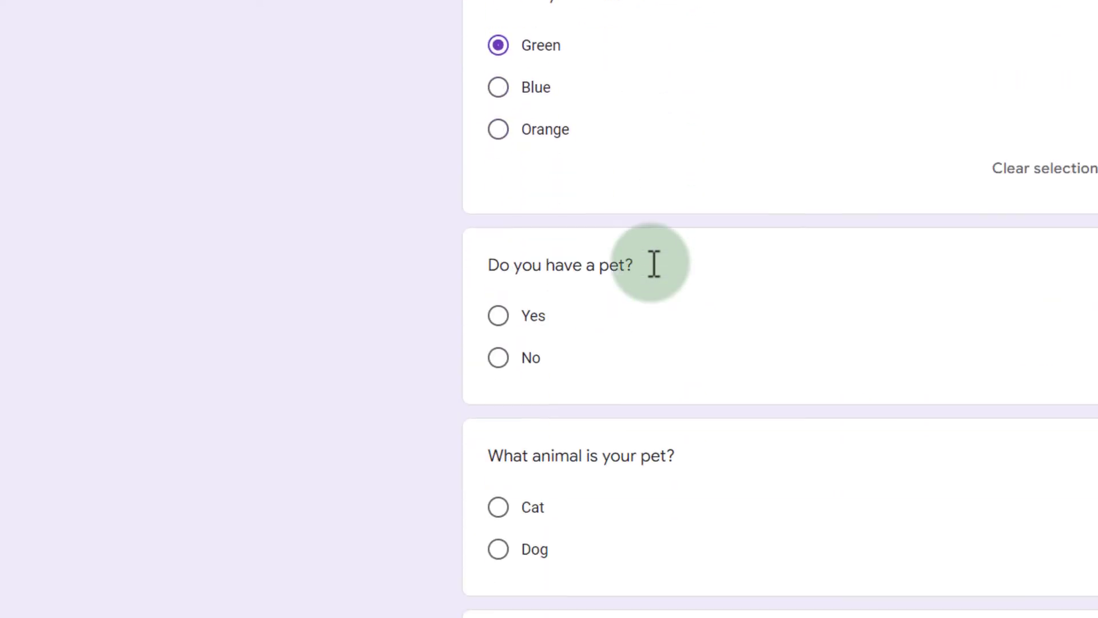
pyautogui.scroll(-3, 654, 264)
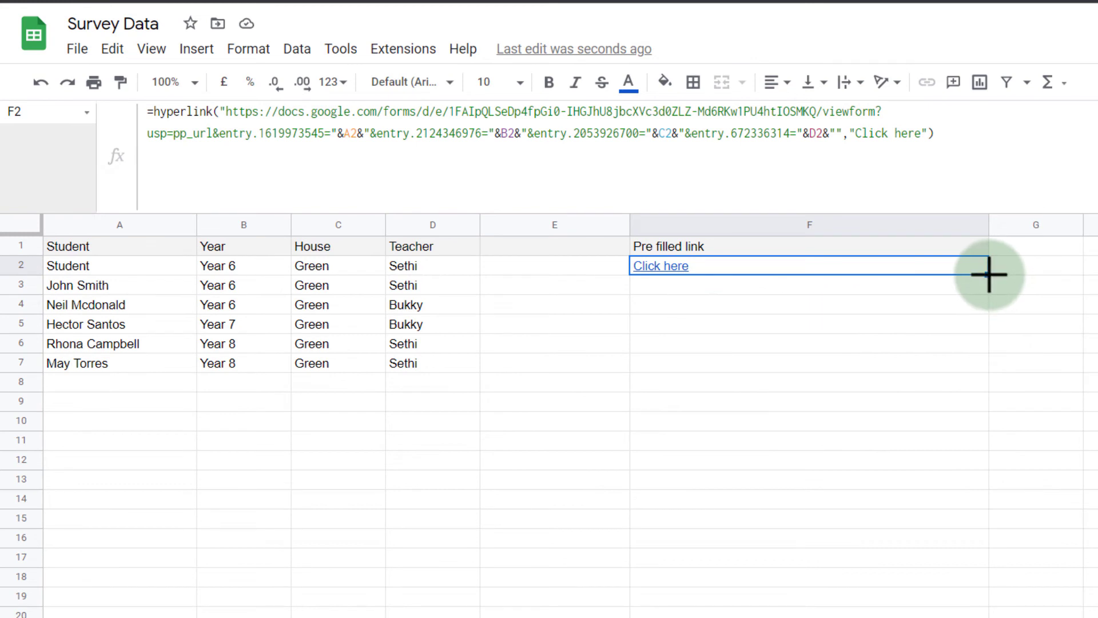
# Step: Fill F2's link formula down through F7, then select F4
pyautogui.moveTo(986, 280); pyautogui.dragTo(977, 359)
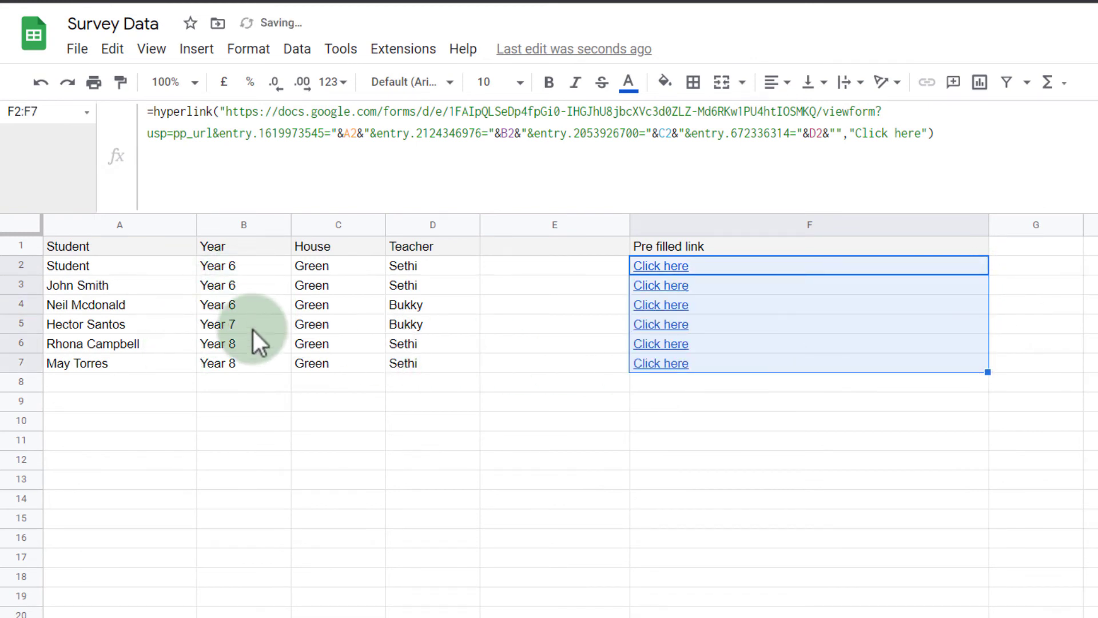
pyautogui.click(599, 309)
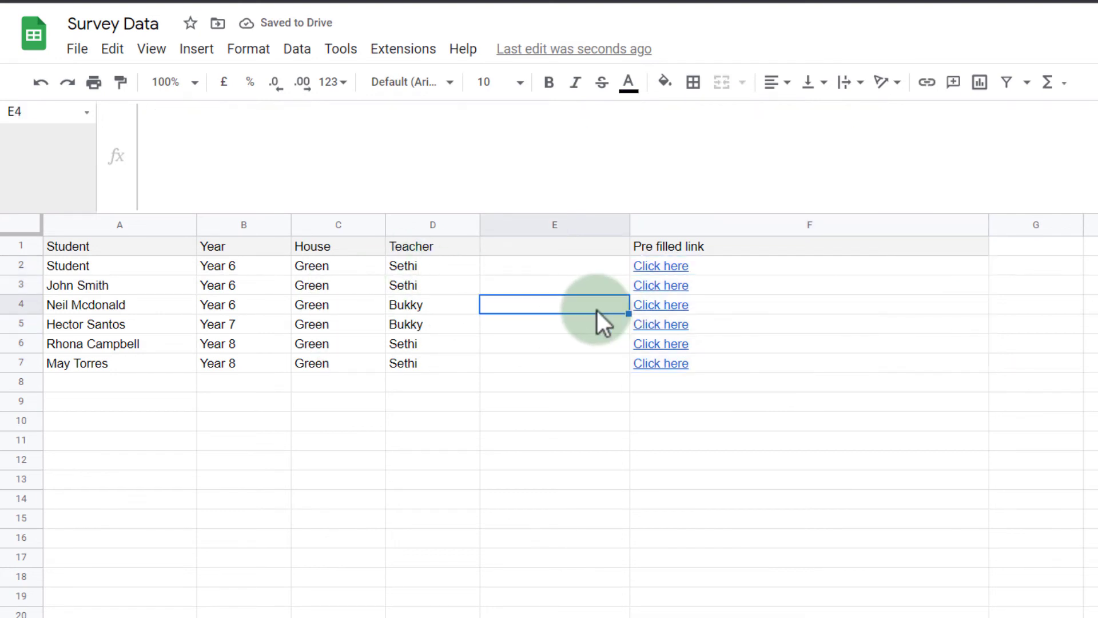
pyautogui.click(678, 307)
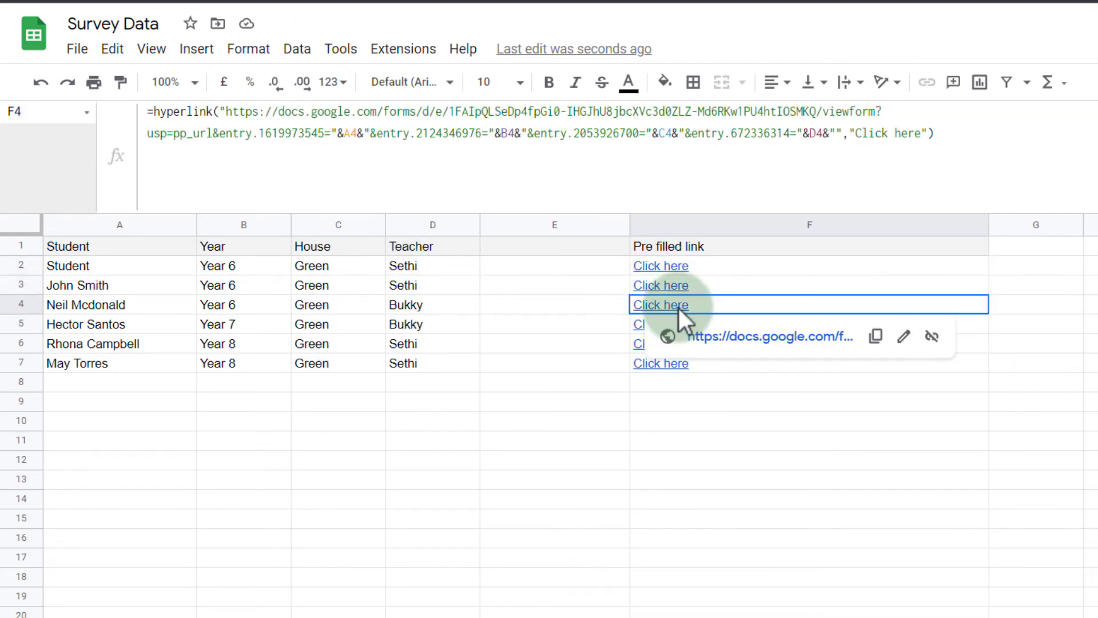
# Step: Open row 4's pre-filled survey, review its answers, then close that tab
pyautogui.click(719, 338)
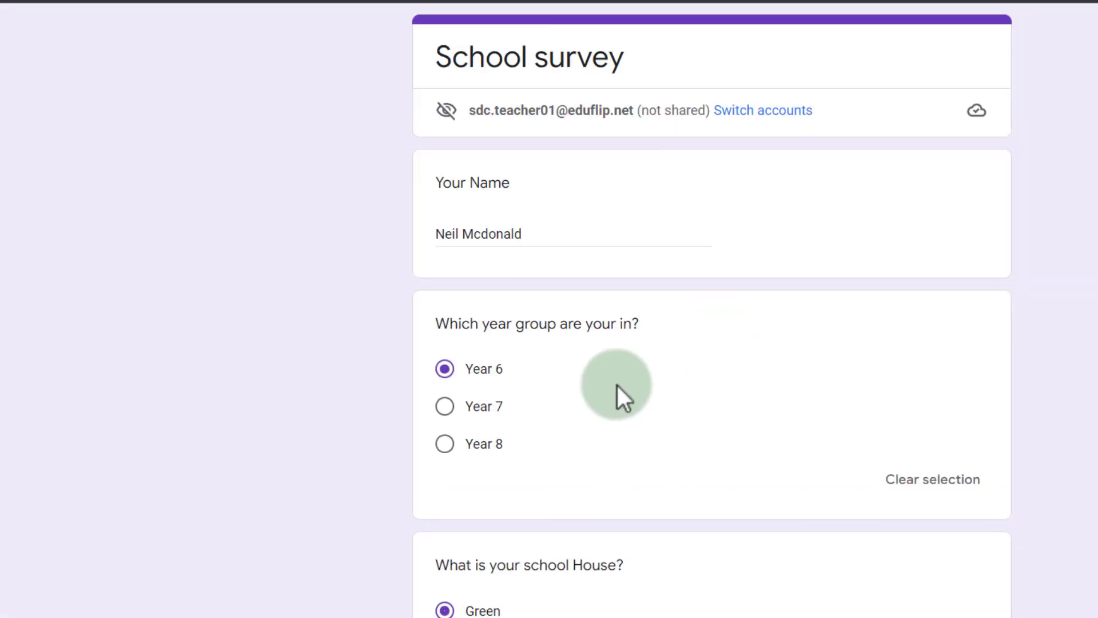
pyautogui.scroll(-12, 617, 386)
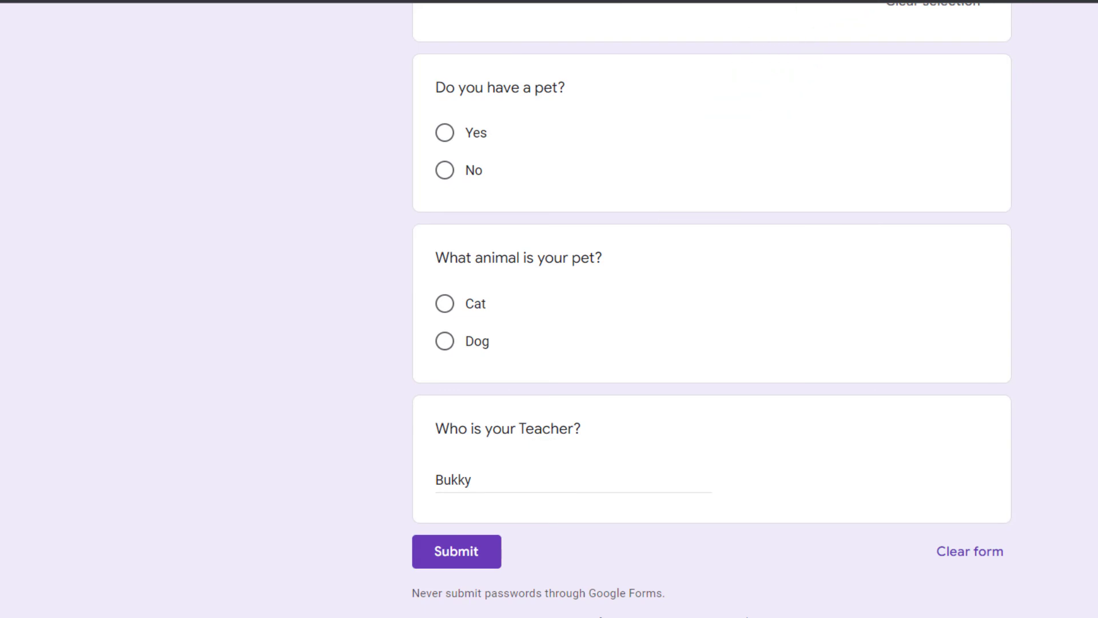
pyautogui.hotkey('ctrl', 'w')
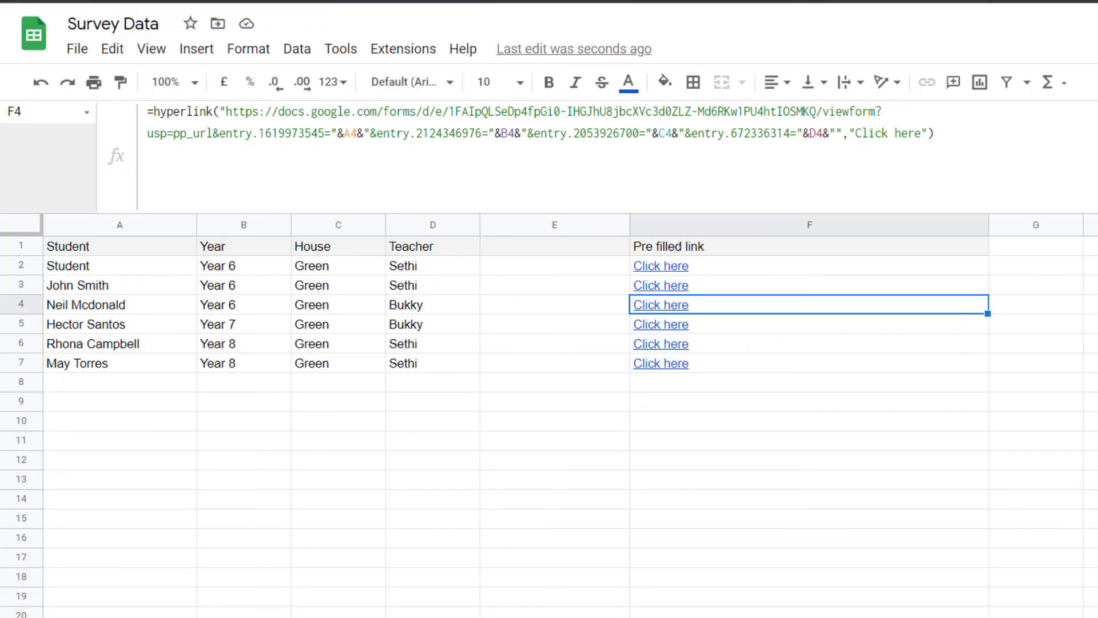
# Step: Open F7's Click here link and scroll its form to check that student's pre-filled answers
pyautogui.click(672, 365)
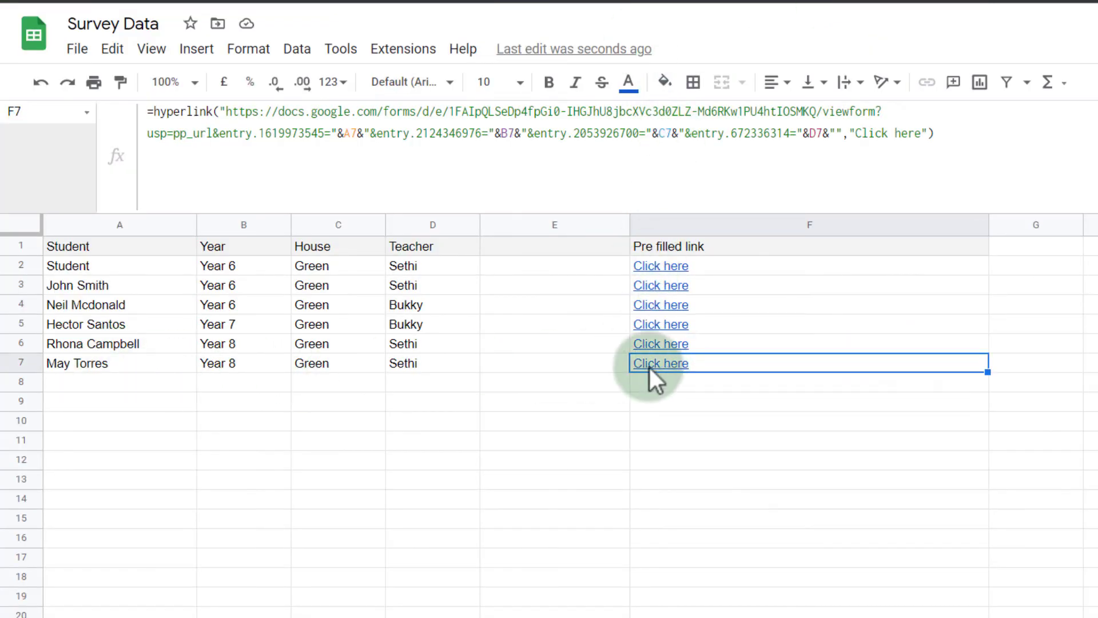
pyautogui.click(717, 380)
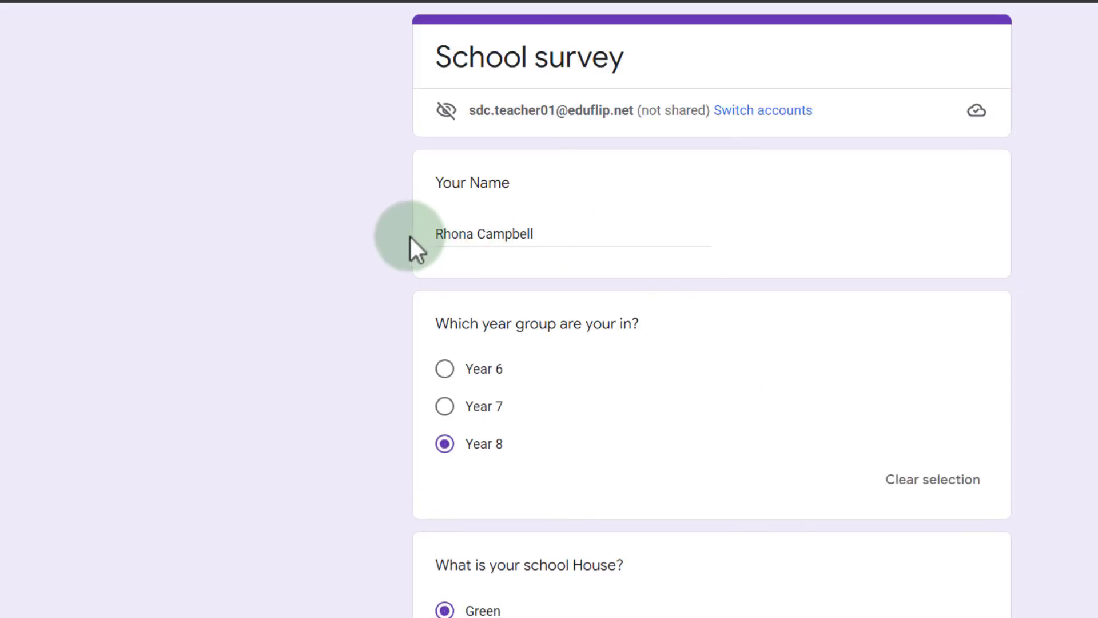
pyautogui.scroll(-10, 547, 233)
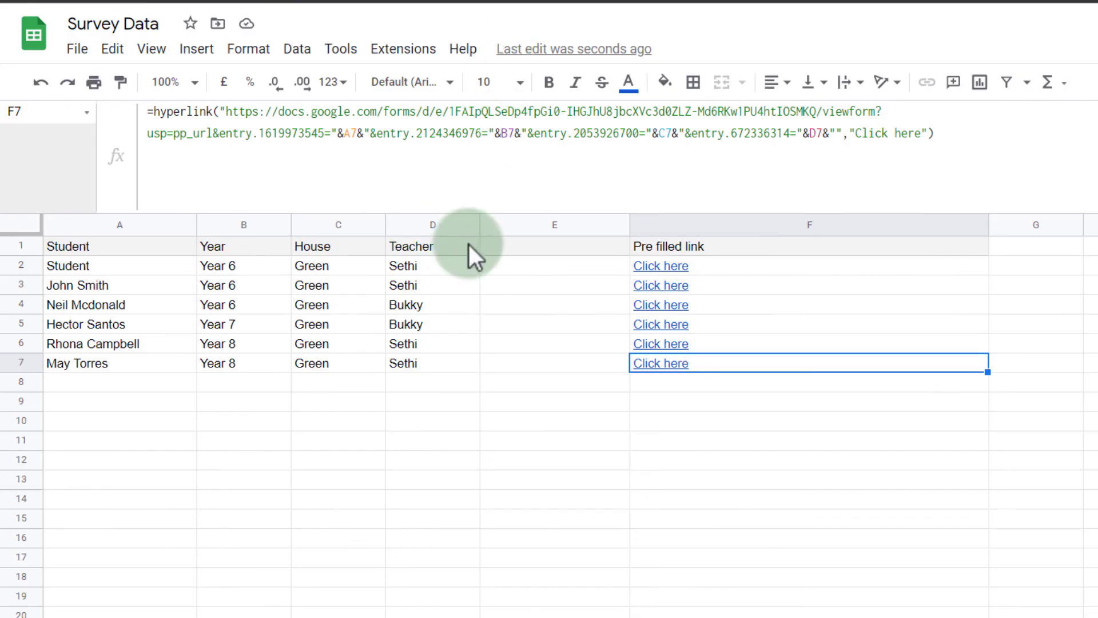
# Step: Follow F7's link and check the form shows Year 8, Green house and the teacher pre-filled
pyautogui.moveTo(671, 367)
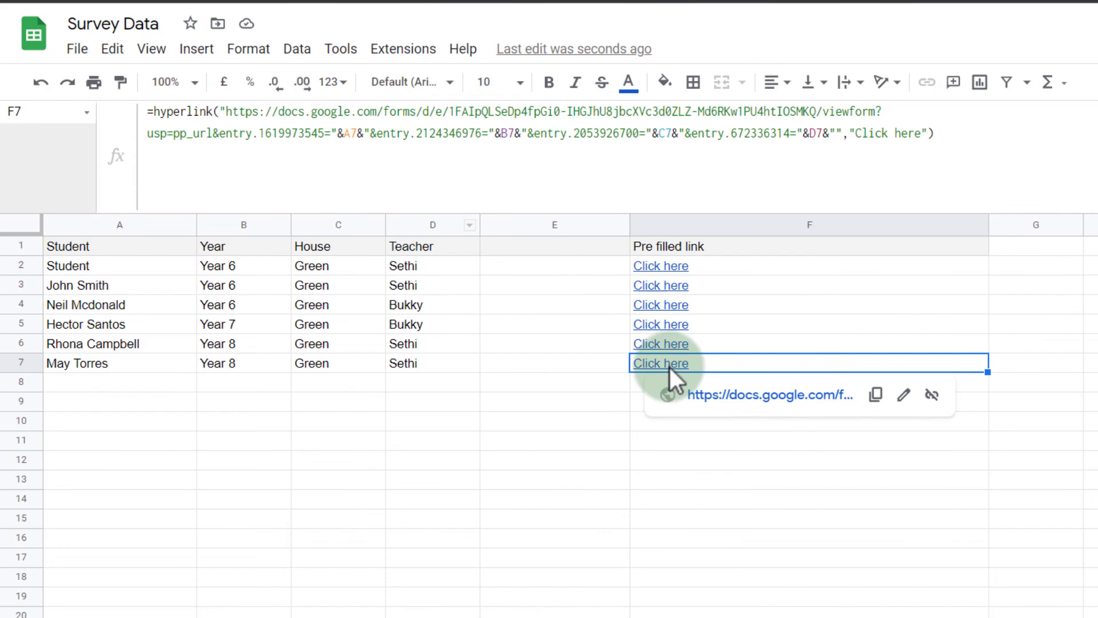
pyautogui.click(707, 395)
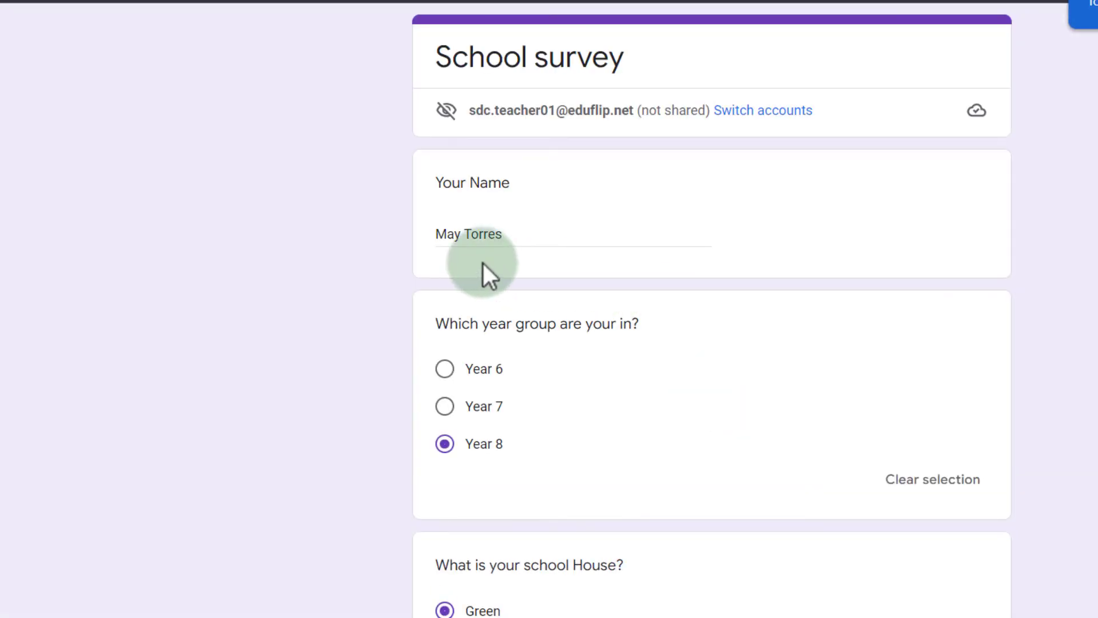
pyautogui.scroll(-8, 524, 227)
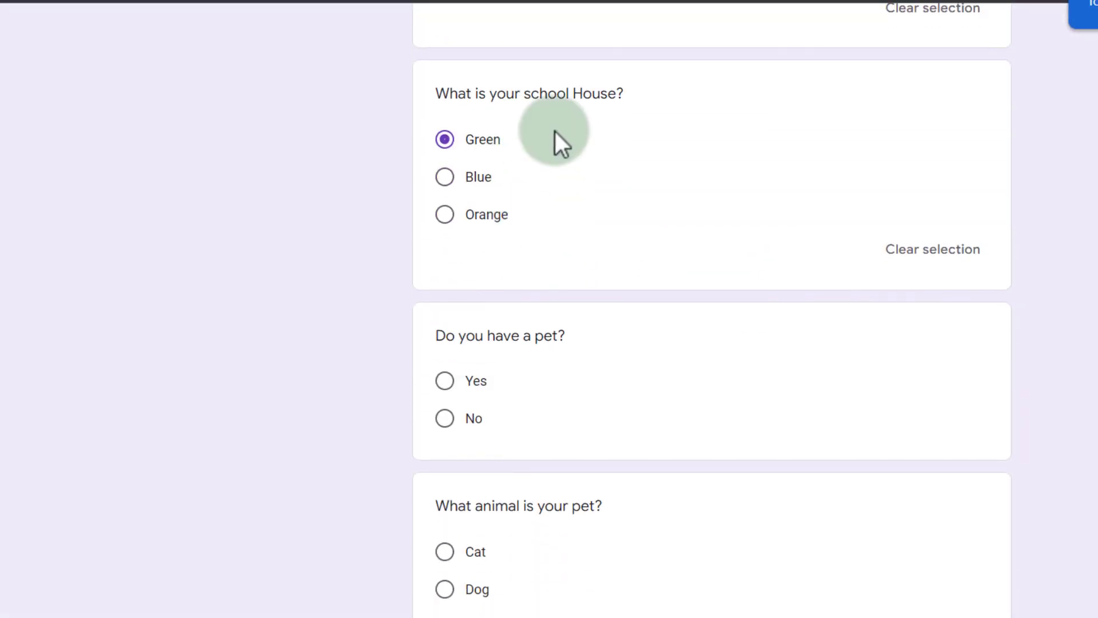
pyautogui.scroll(-4, 571, 450)
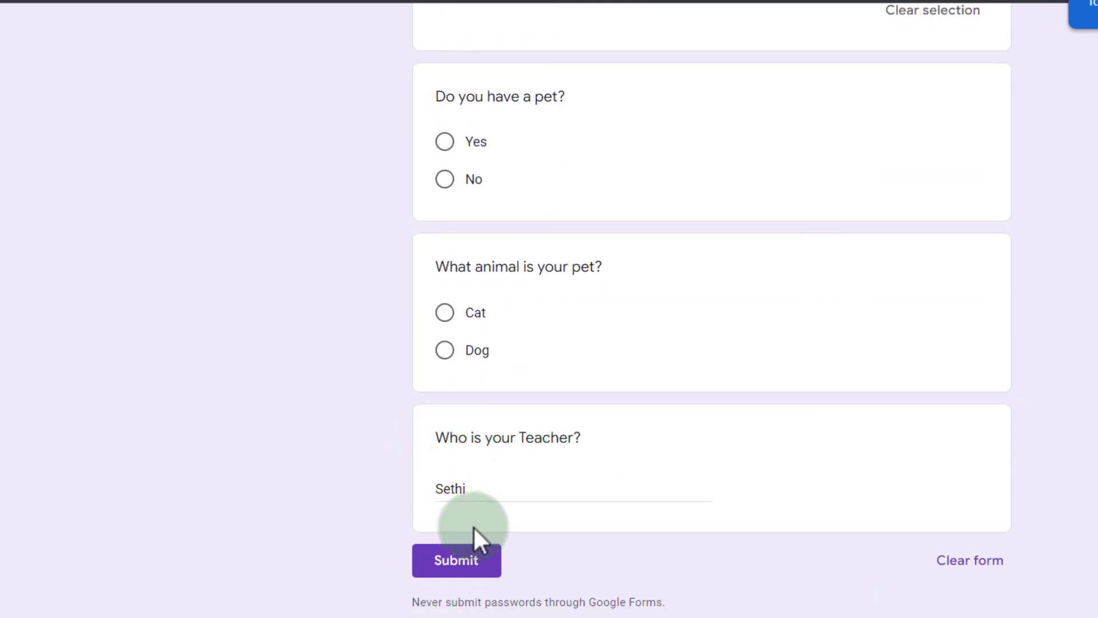